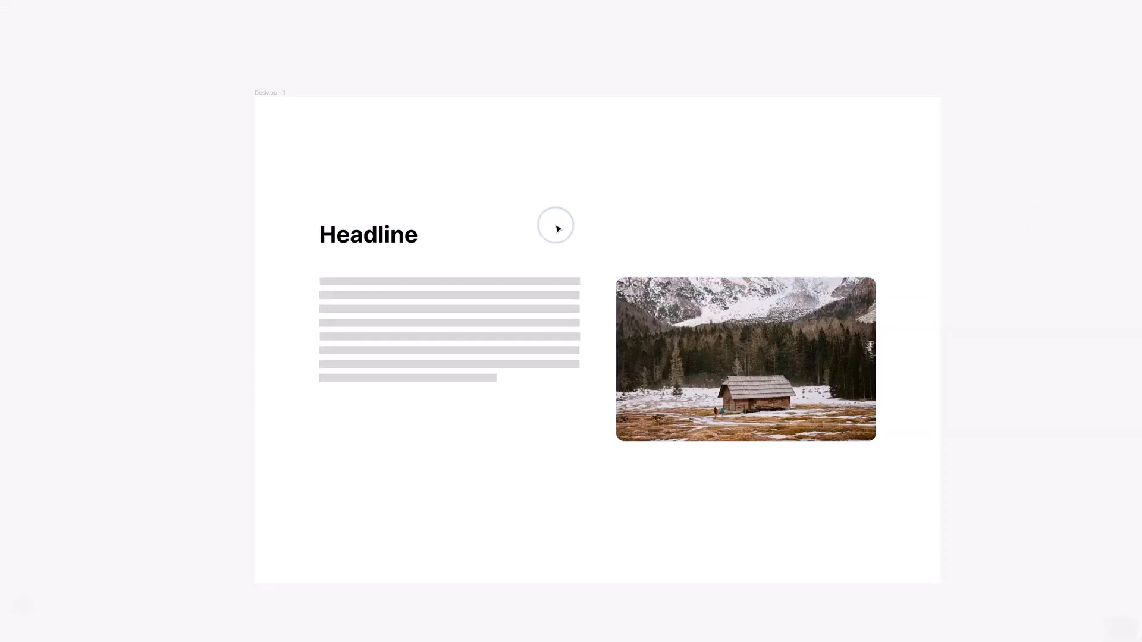
Reposition the cabin photo inside its crop frame so more of the mountain peaks show
left_click(798, 371)
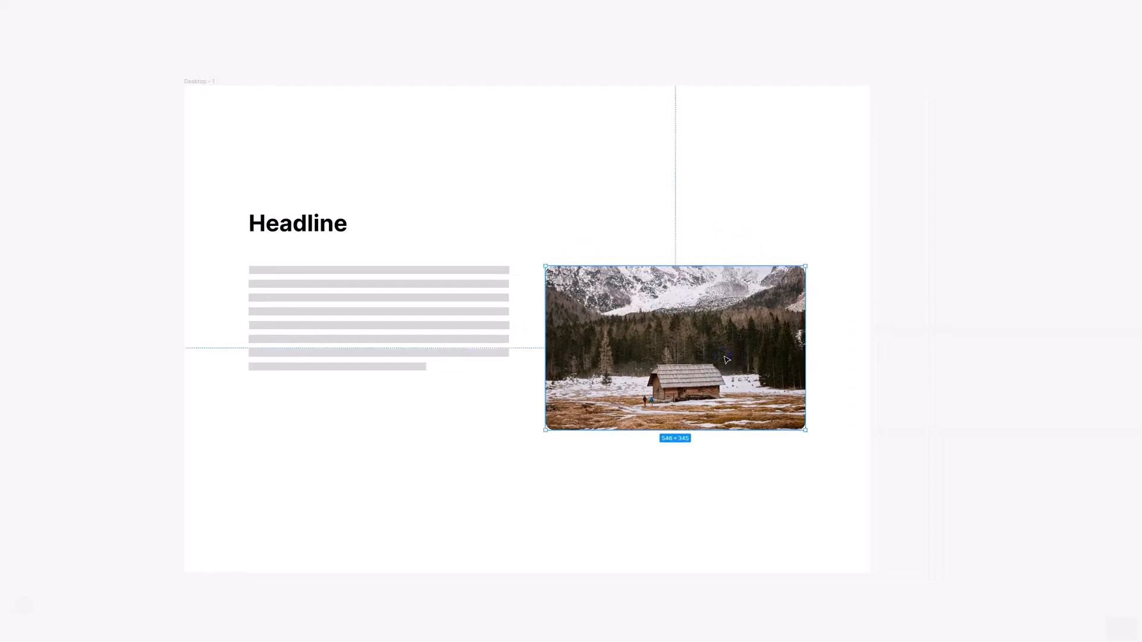
left_click(854, 303)
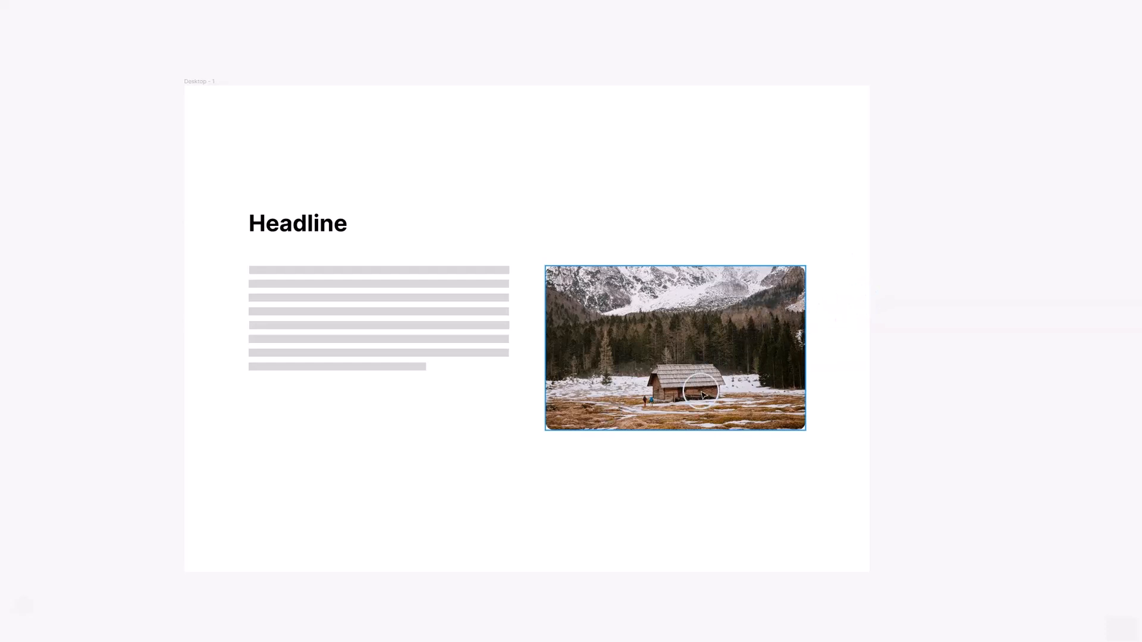
double_click(704, 353)
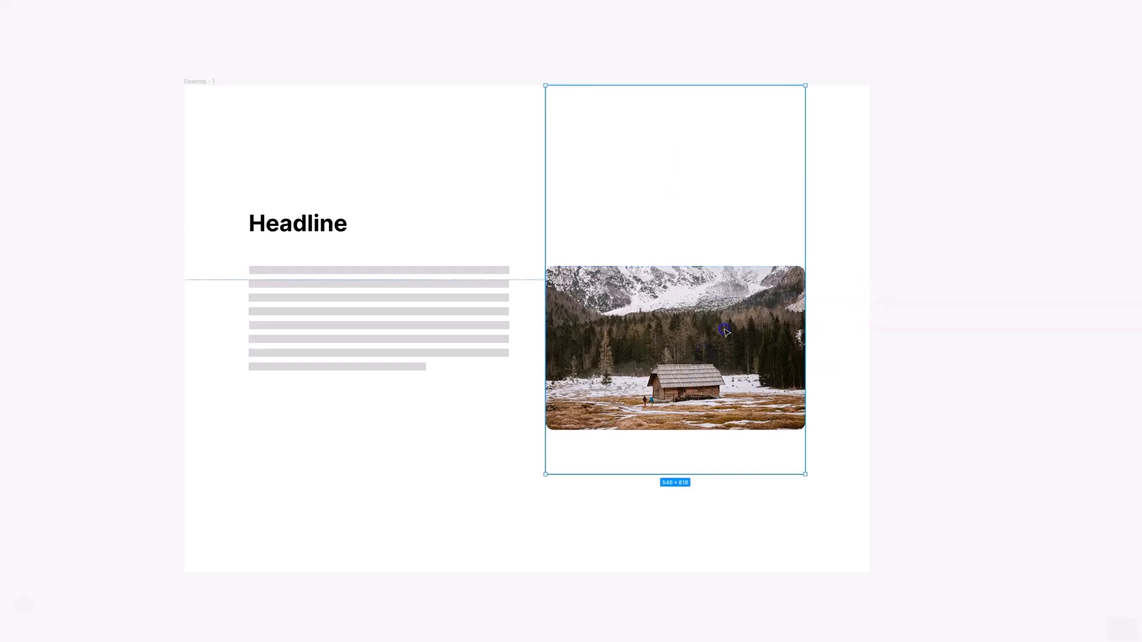
mouse_move(726, 332)
left_mouse_down()
mouse_move(734, 428)
mouse_move(728, 315)
left_mouse_up()
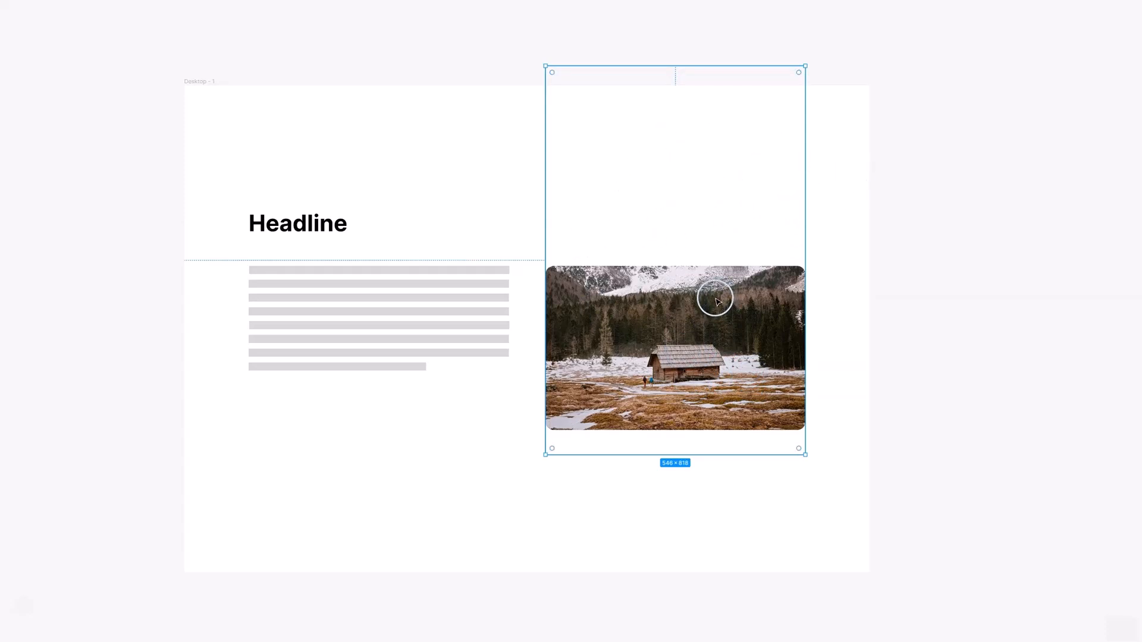
left_click_drag(706, 303, 723, 389)
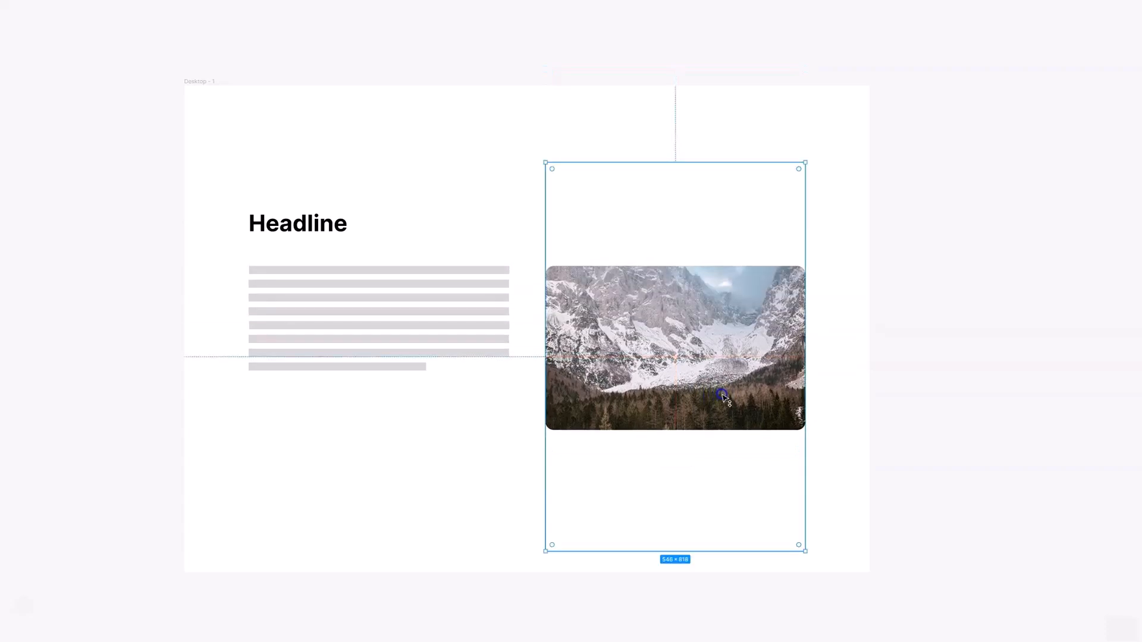
left_click_drag(693, 300, 697, 376)
left_click(866, 355)
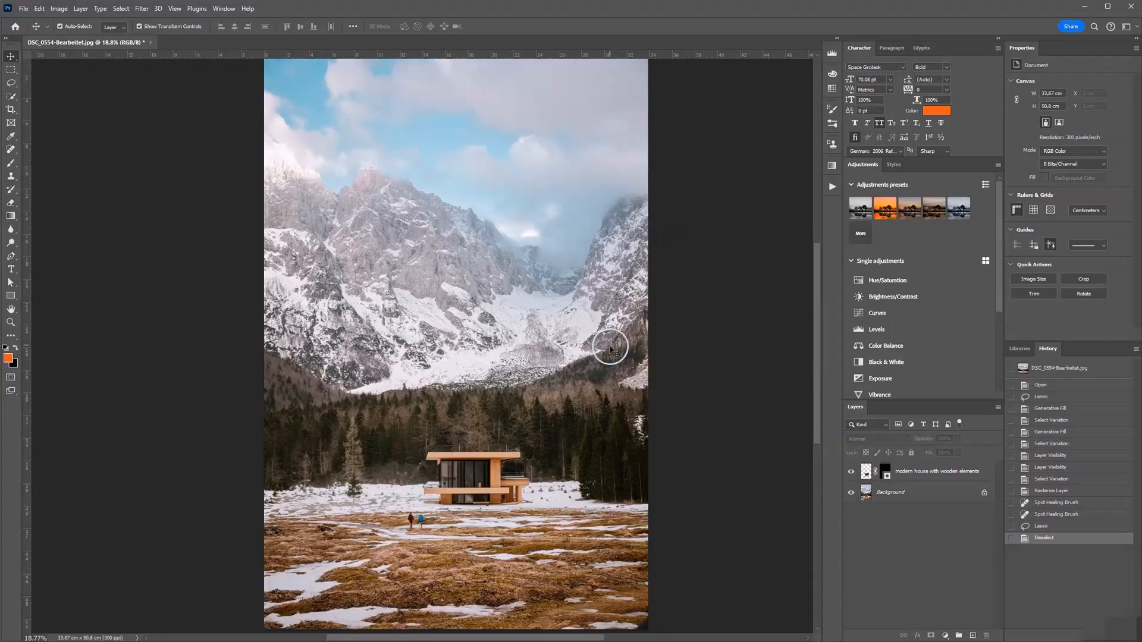
With the Crop tool, flip the 2:3 ratio to landscape and enlarge the crop box past the photo's left and right edges
scroll(659, 307, "down", 2)
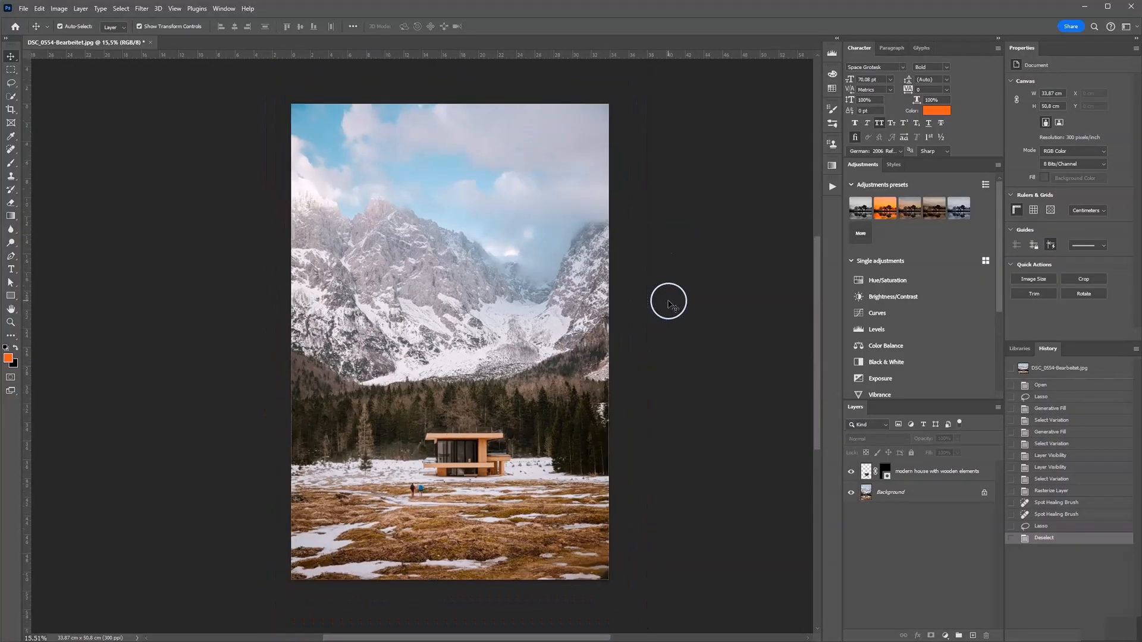
left_click_drag(462, 301, 482, 301)
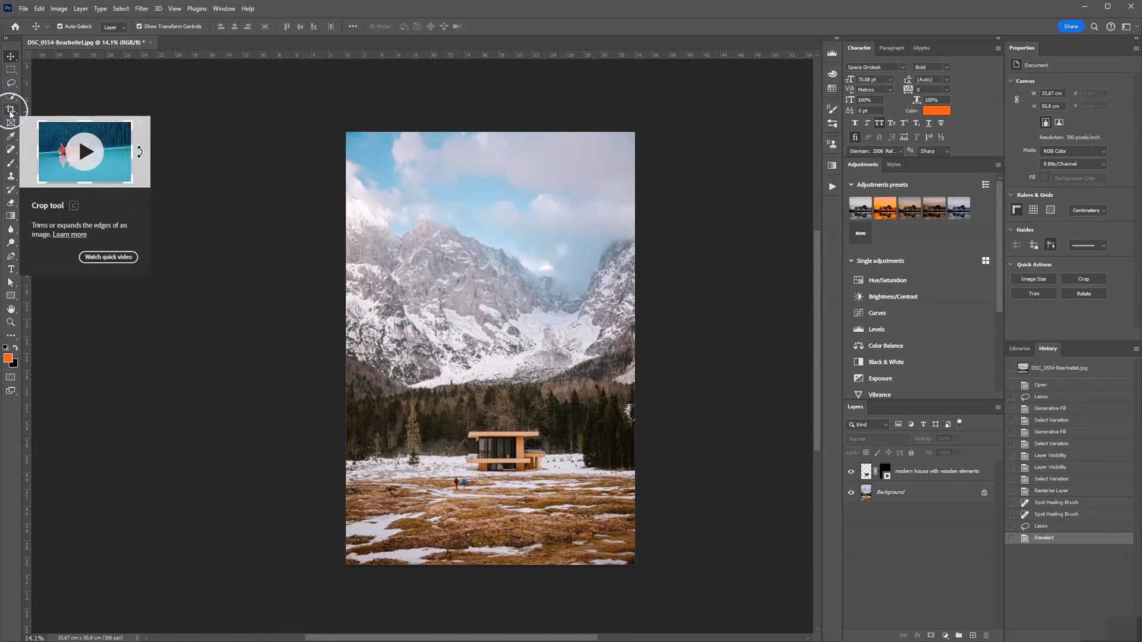
key("c")
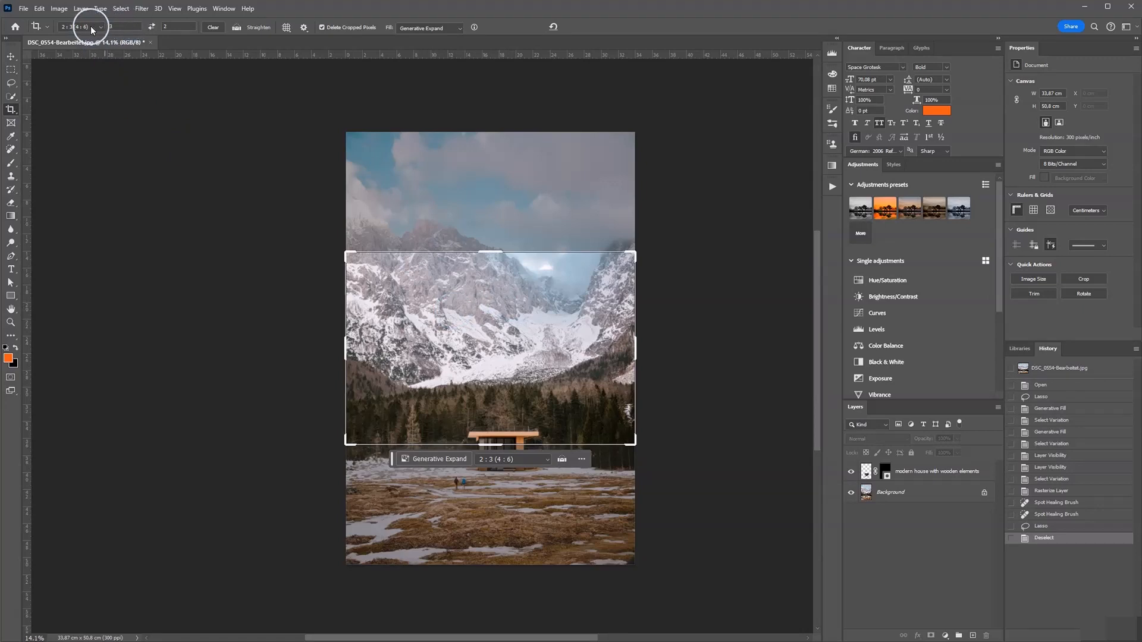
left_click(153, 27)
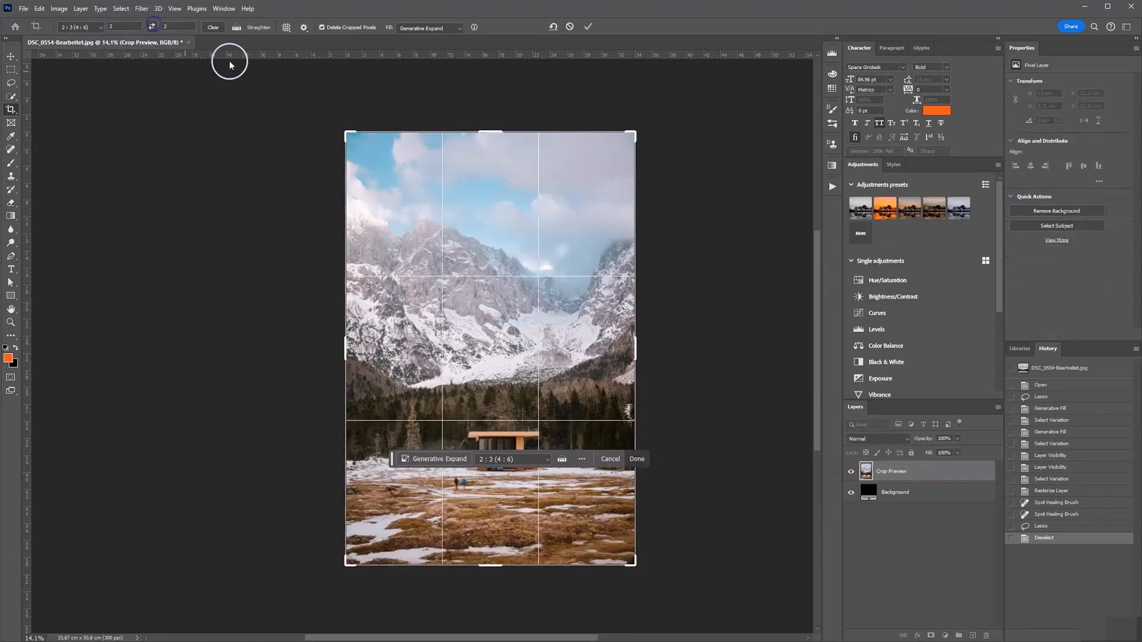
left_click(152, 26)
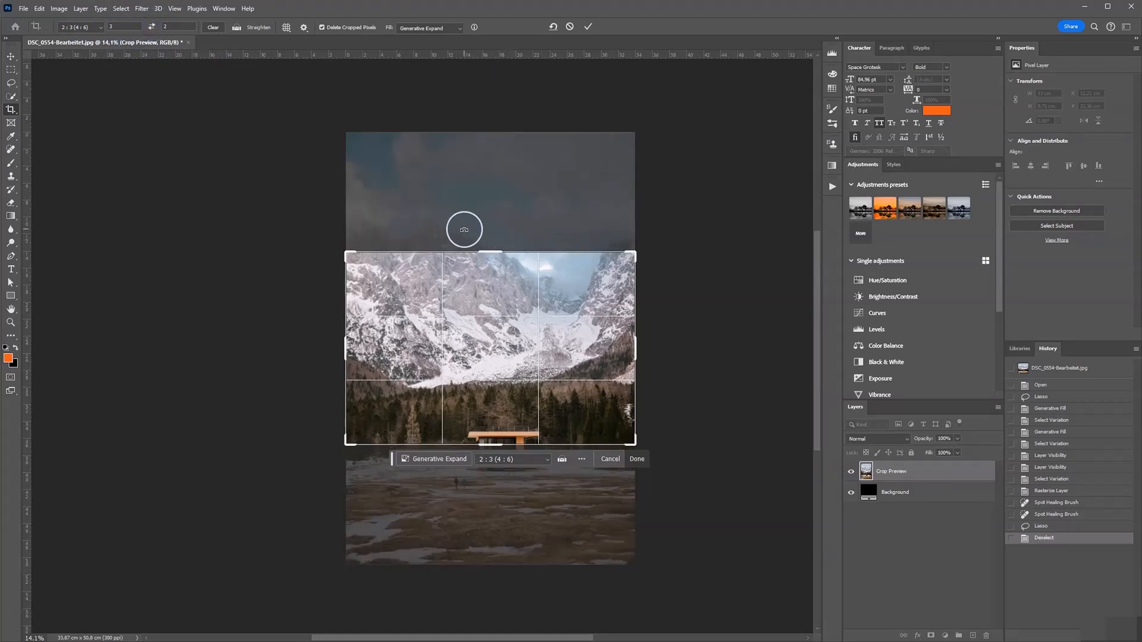
left_click_drag(489, 251, 485, 192)
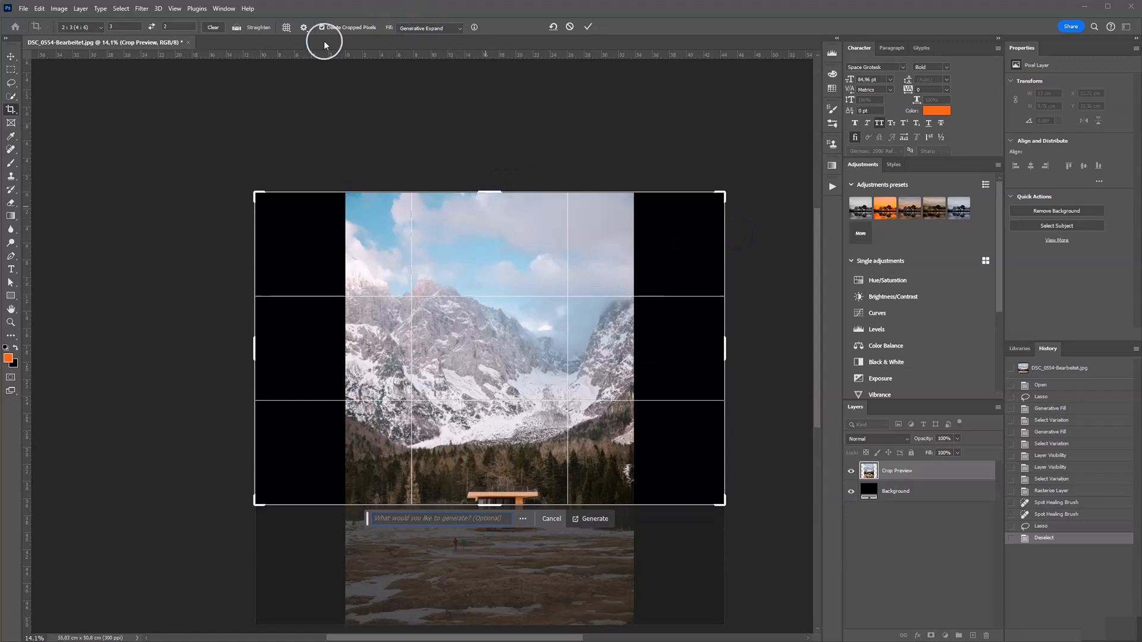
Extend the crop box downward so it spans the photo's full height
left_click(418, 30)
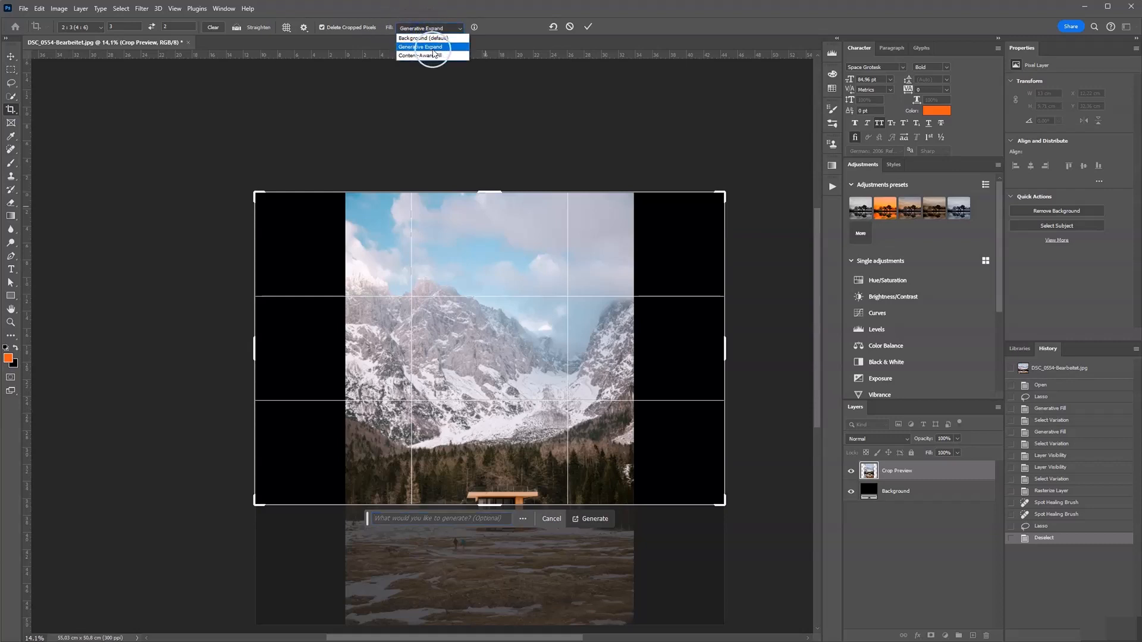
left_click(423, 39)
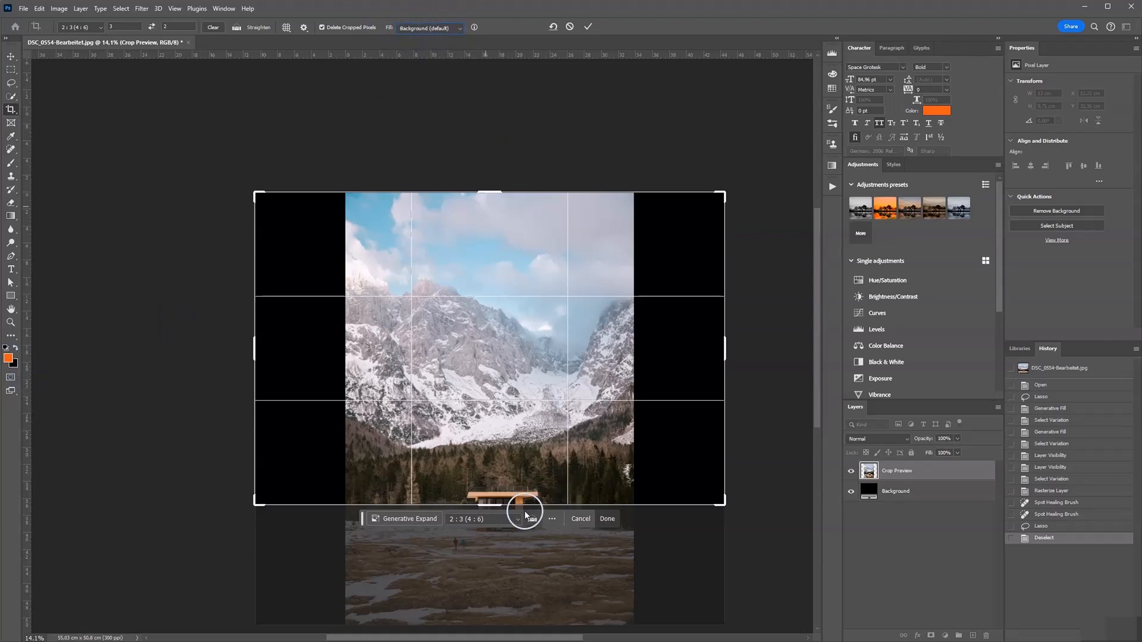
left_click_drag(492, 504, 498, 566)
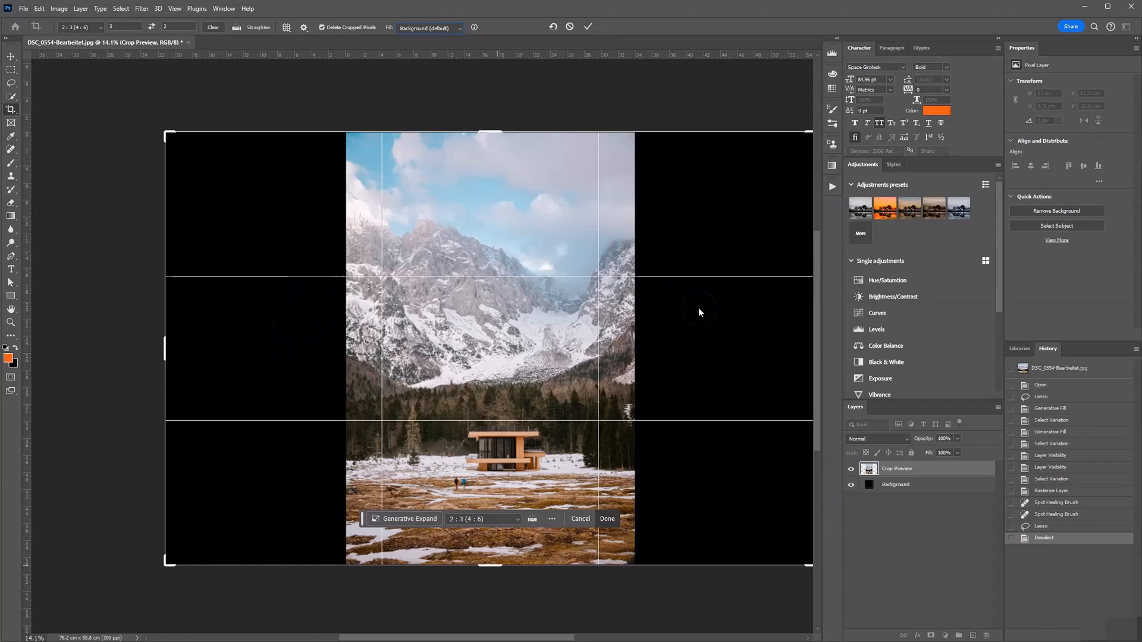
Set the crop fill to Generative Expand and commit the crop without a prompt
left_click(430, 30)
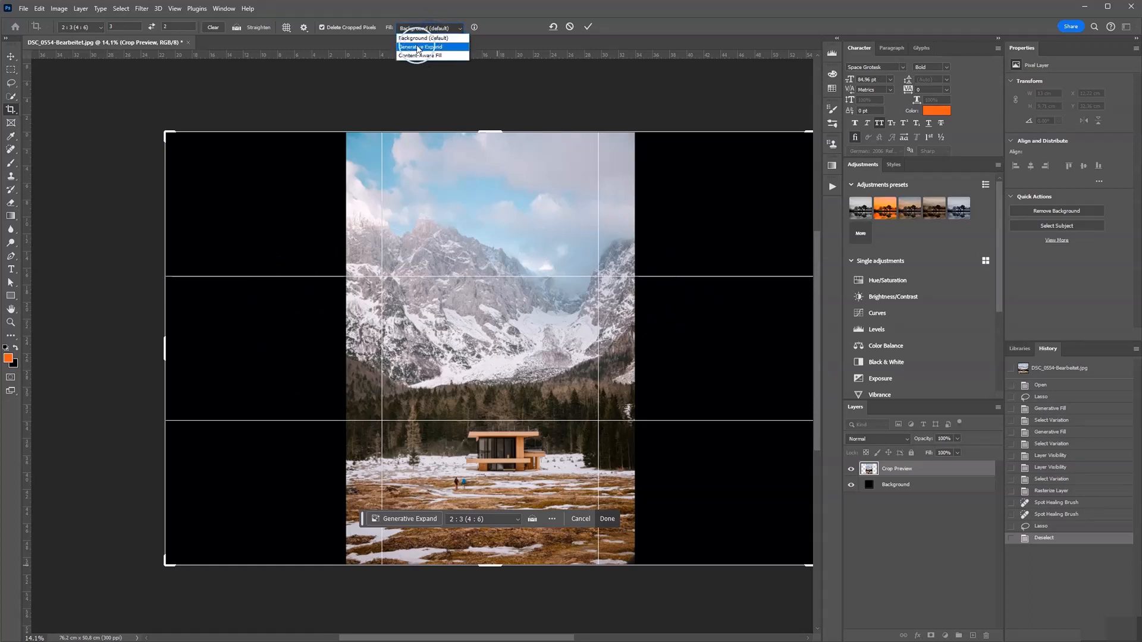
left_click(419, 47)
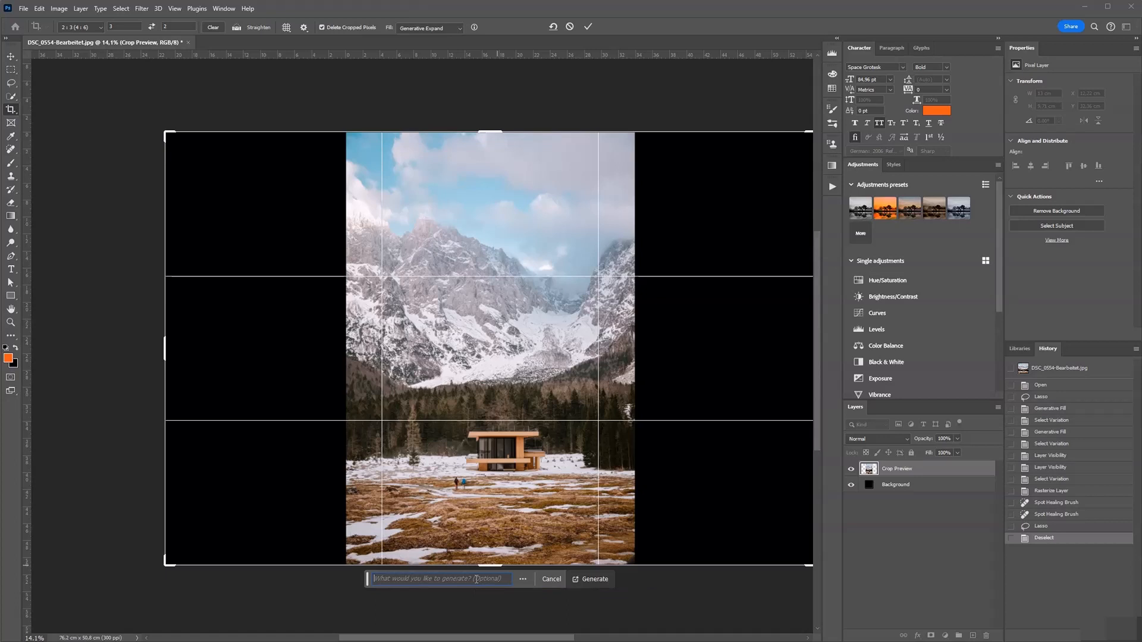
left_click(470, 577)
left_click(587, 28)
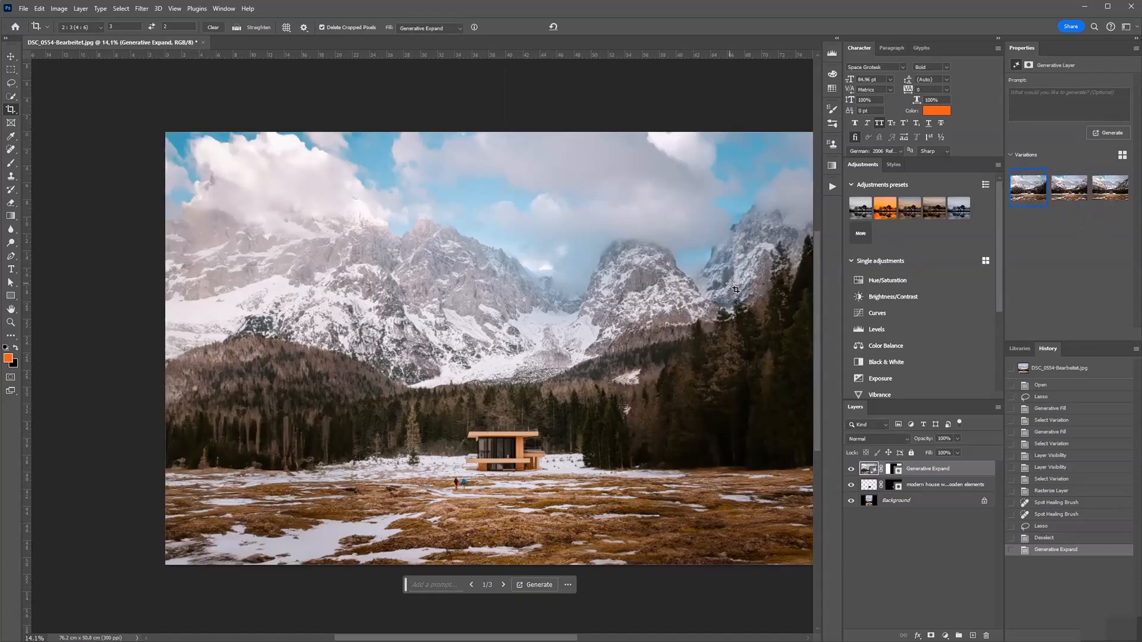
Compare the three generated variations and choose the first one
scroll(515, 274, "down", 3)
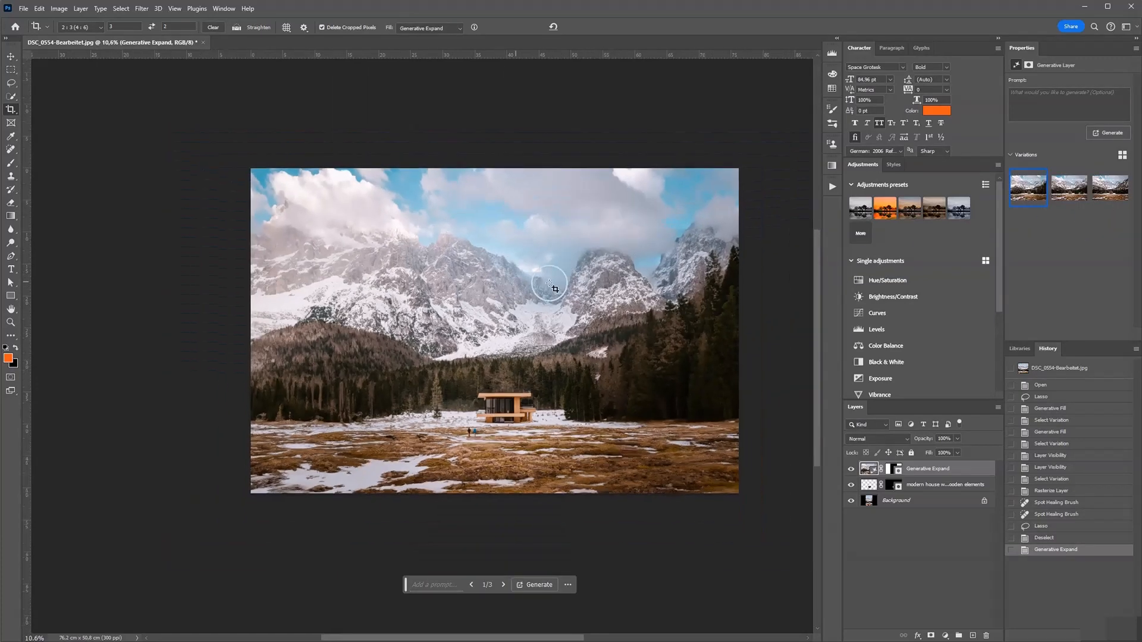
scroll(589, 285, "up", 2)
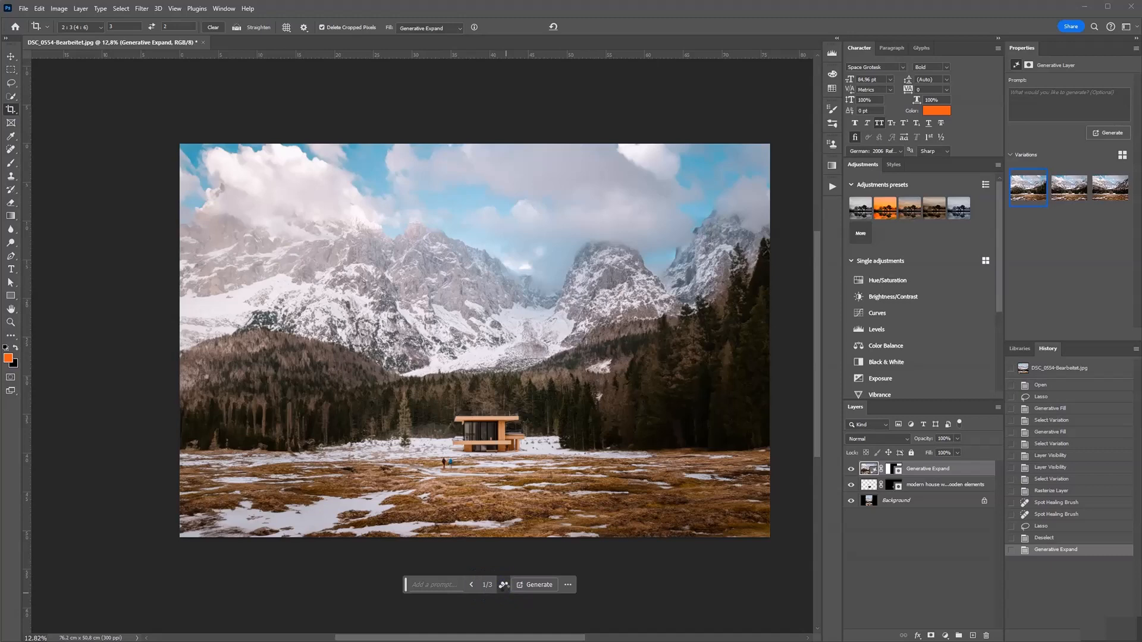
left_click(504, 586)
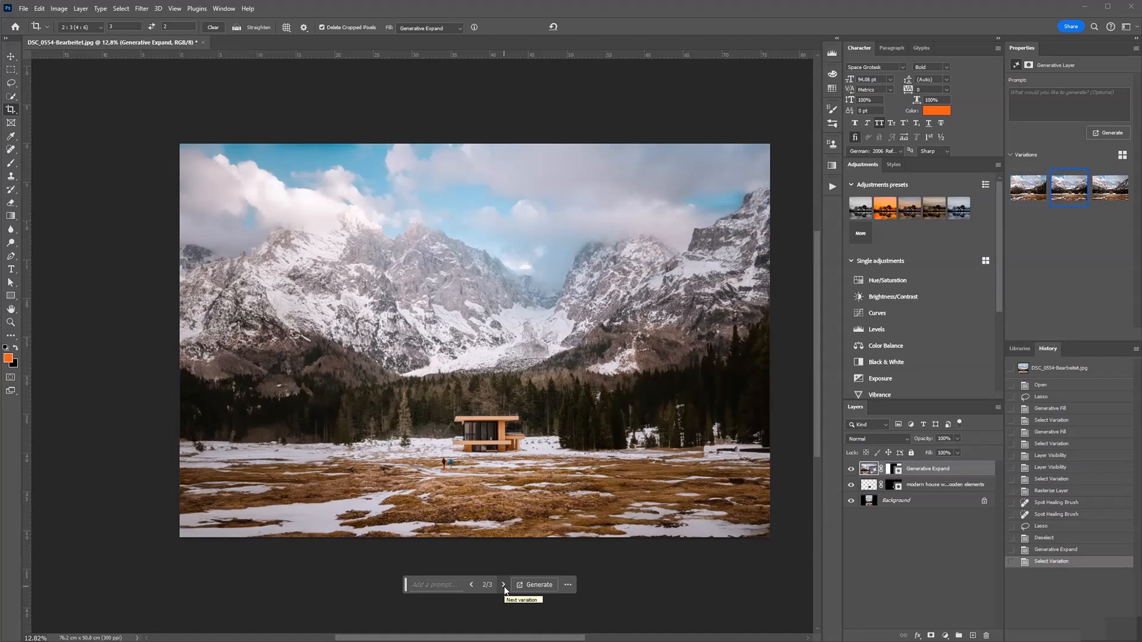
left_click(503, 585)
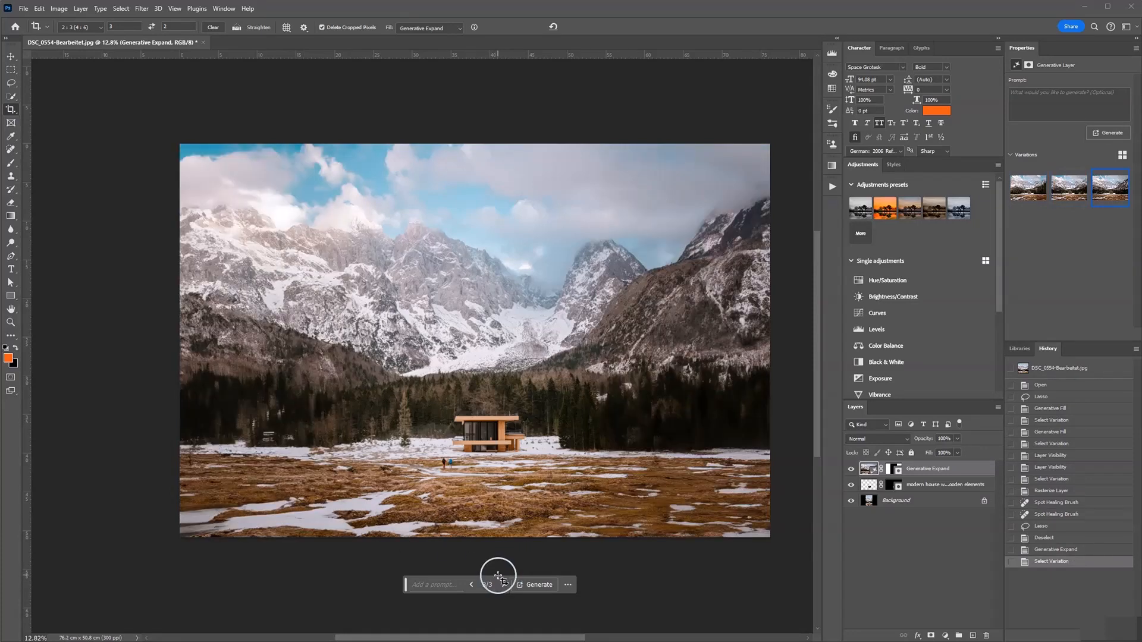
left_click(11, 56)
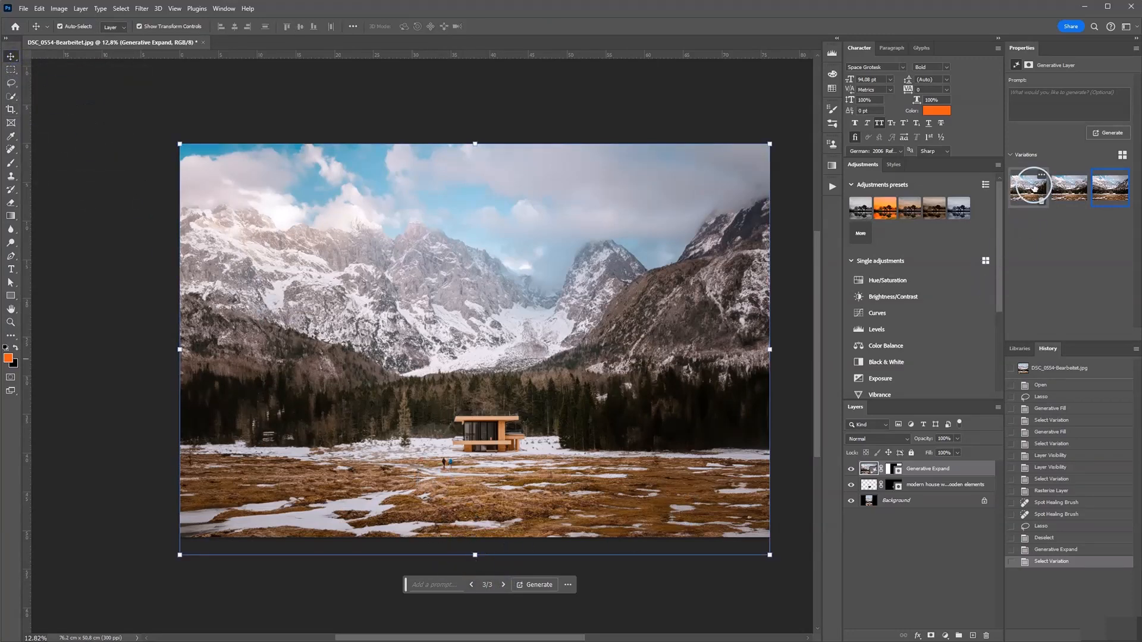
left_click(1027, 188)
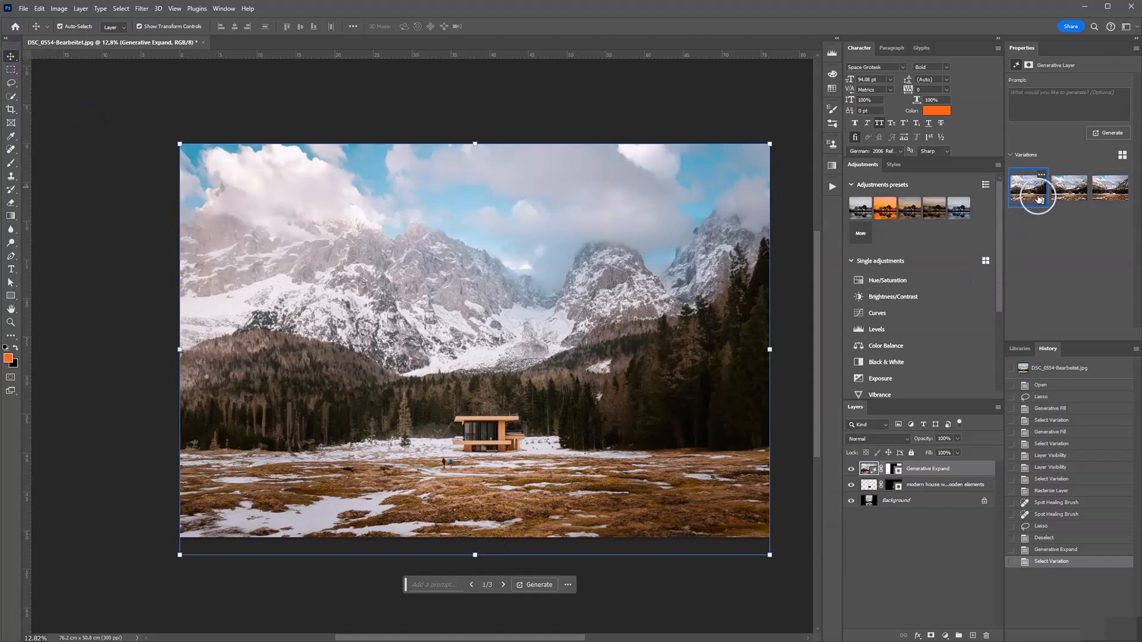
left_click(1100, 188)
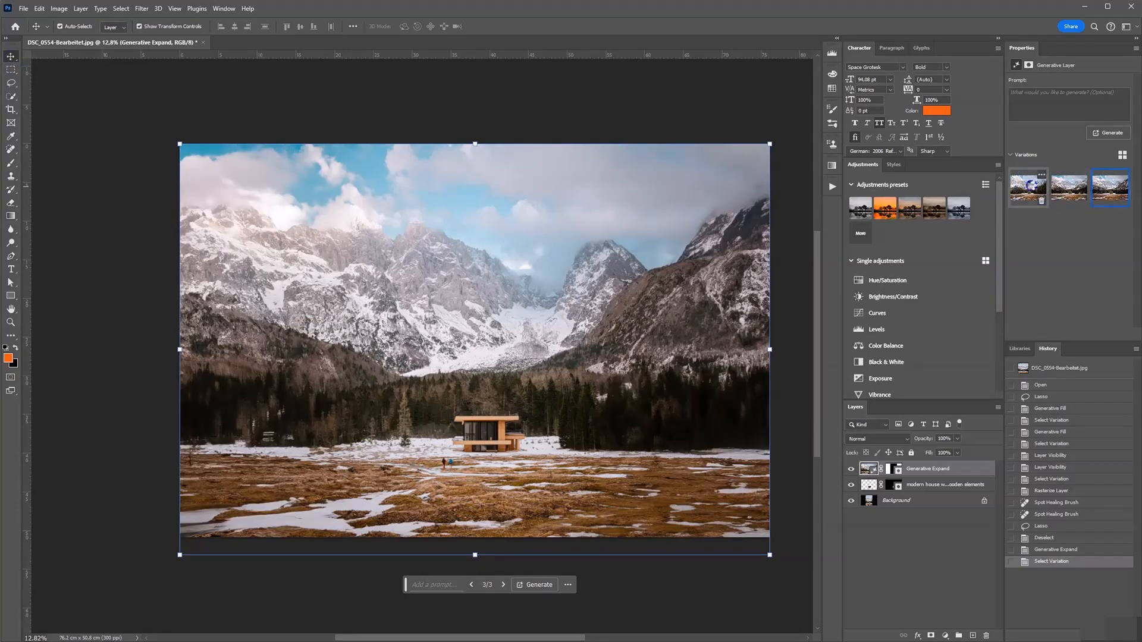
left_click(1031, 186)
Rename the Generative Expand layer to Background
scroll(328, 358, "down", 2)
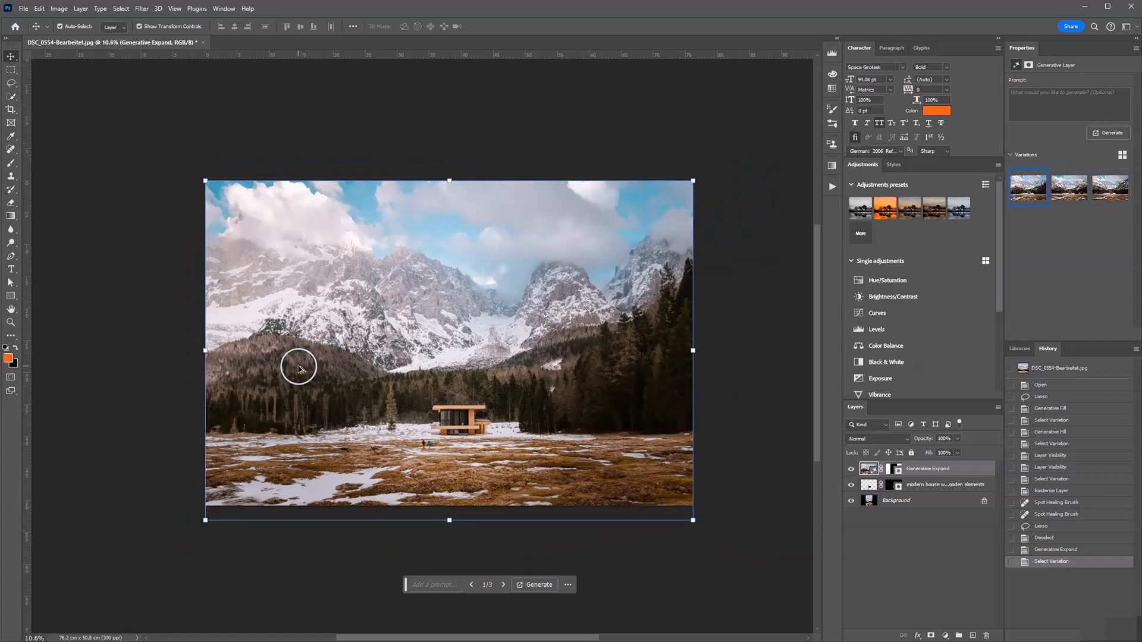
scroll(298, 367, "up", 3)
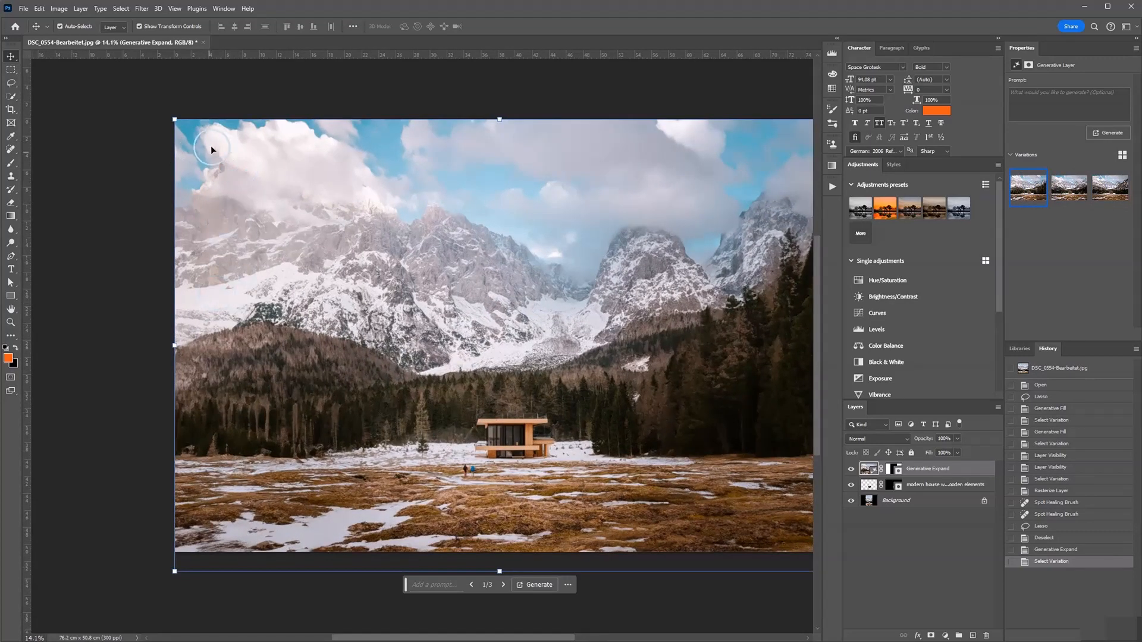
scroll(292, 342, "down", 2)
scroll(369, 372, "up", 1)
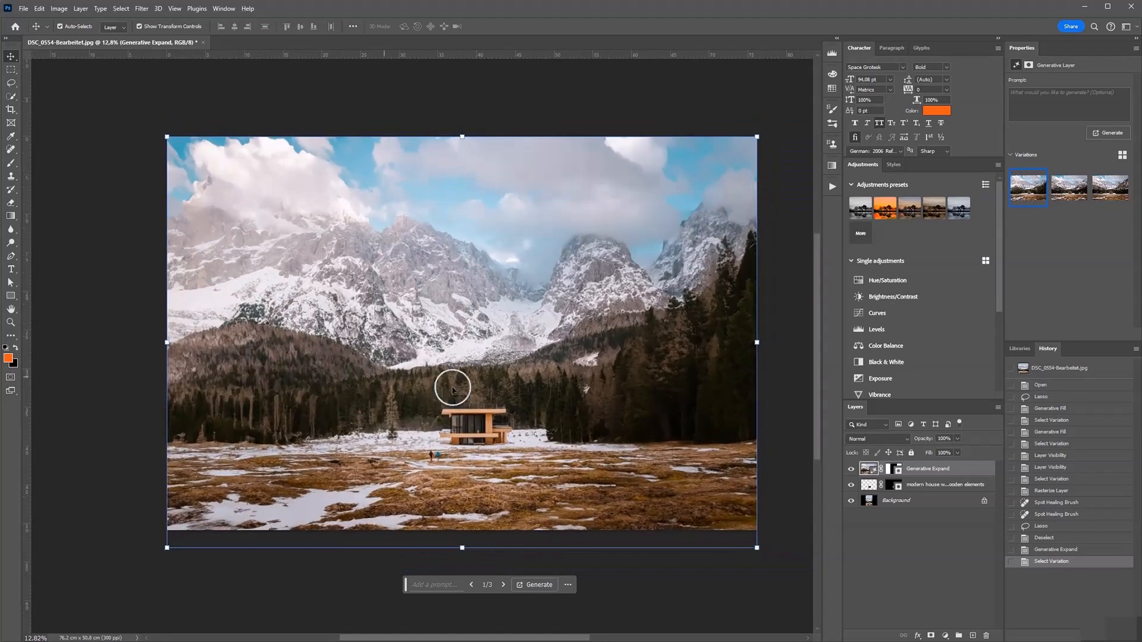
left_click(789, 466)
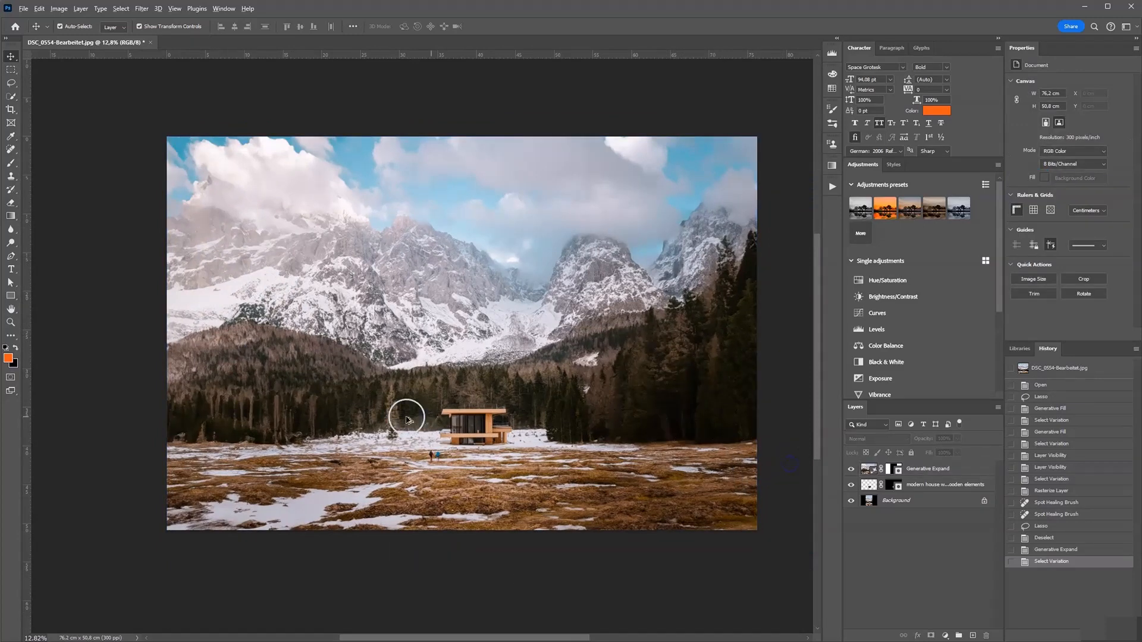
scroll(405, 415, "down", 2)
scroll(395, 412, "up", 2)
left_click_drag(608, 308, 587, 344)
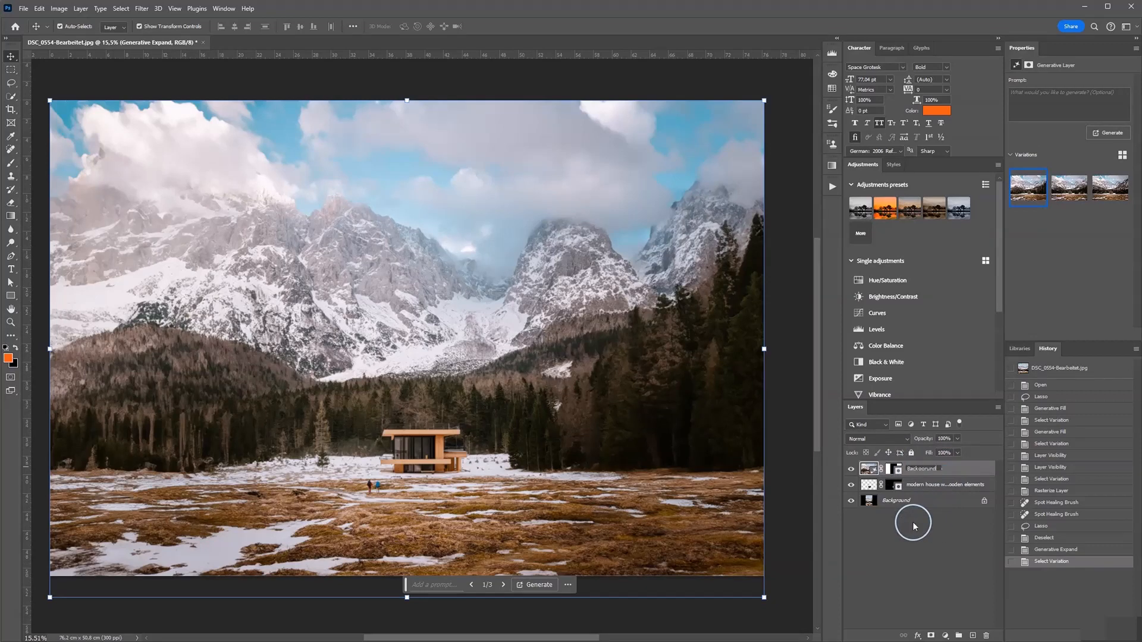
type("round")
key("Return")
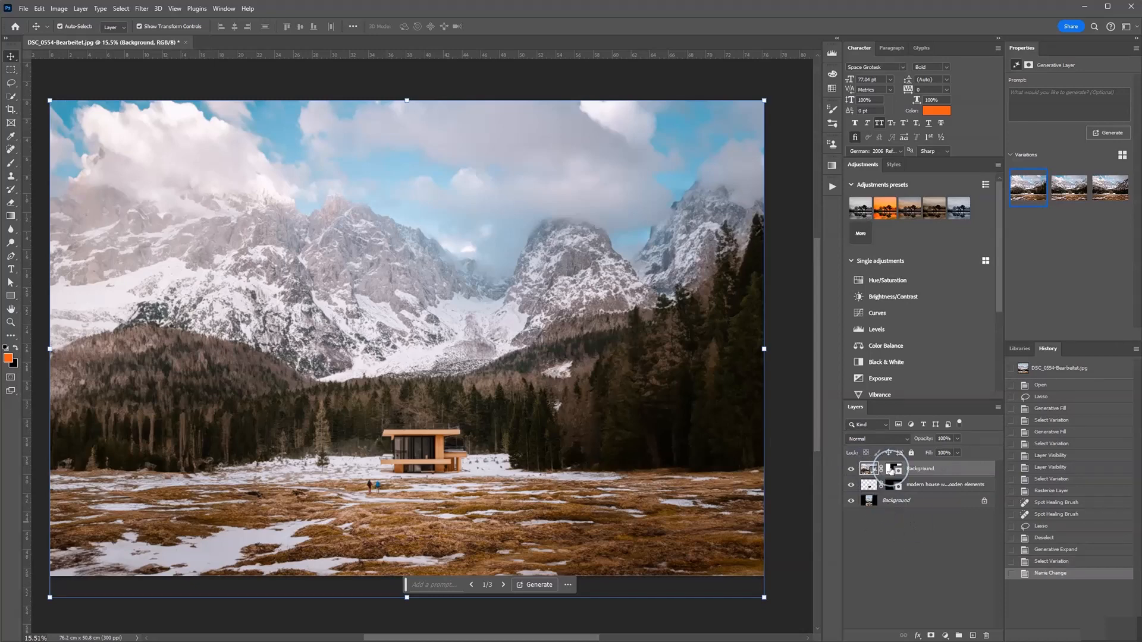
Compare the image with and without the expanded layer and the modern house layer by toggling their visibility
left_click(852, 470)
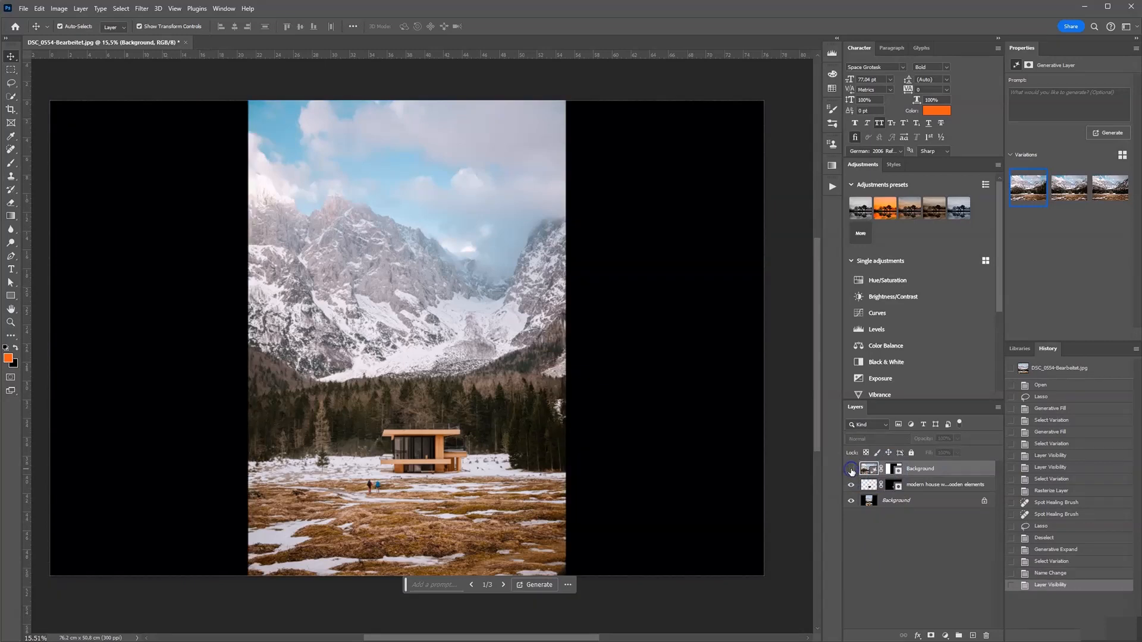
left_click(852, 469)
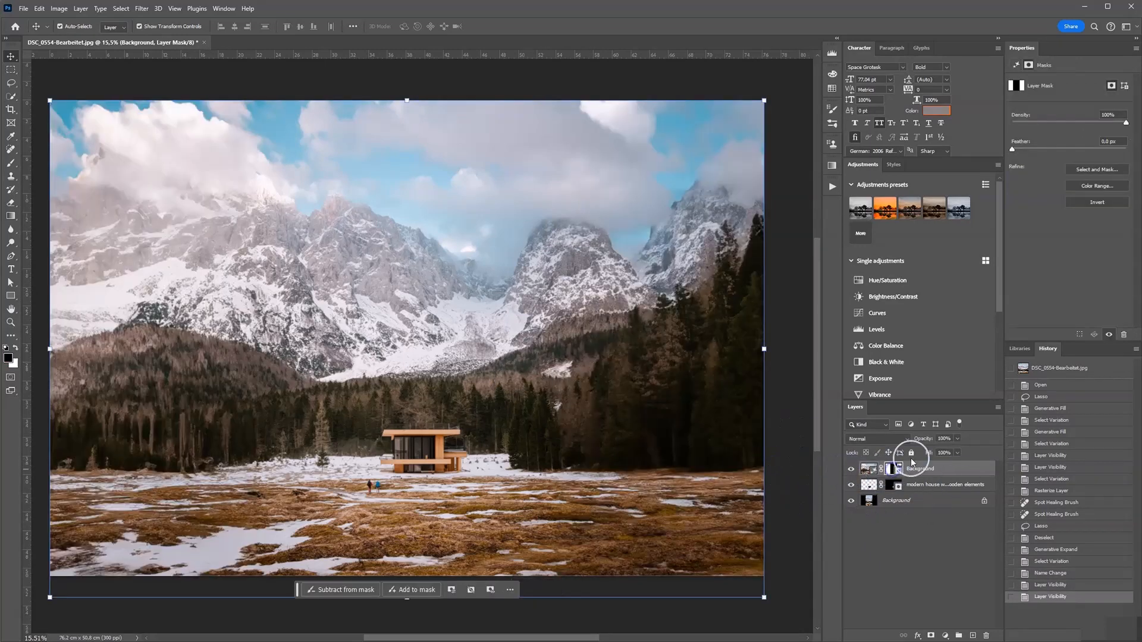
left_click(850, 470)
left_click(851, 469)
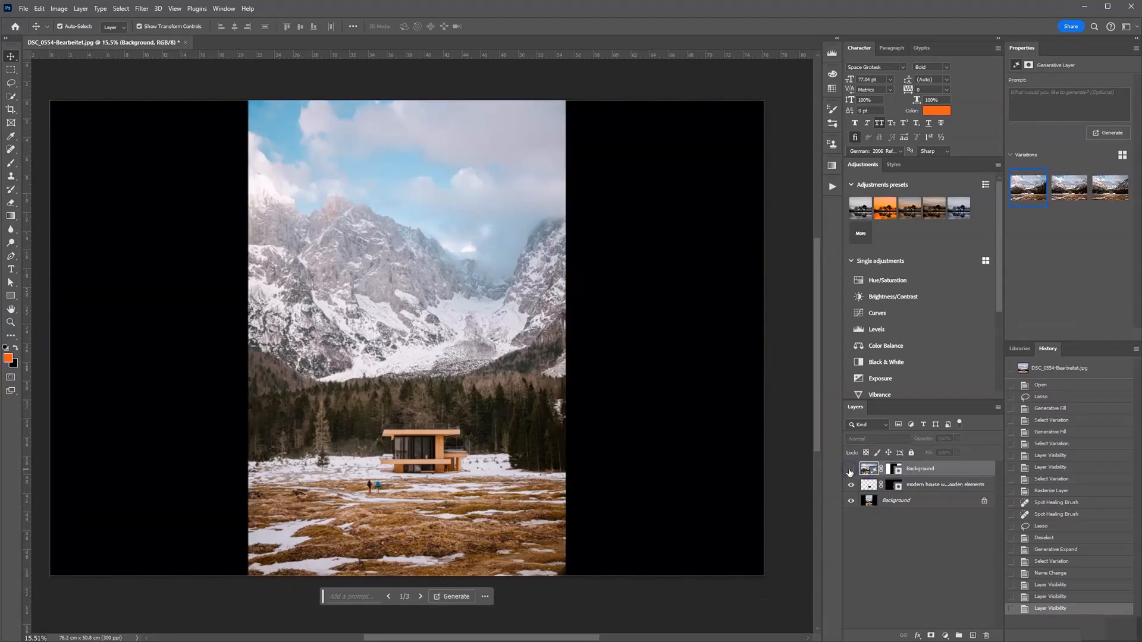
left_click(850, 470)
left_click(850, 470)
left_click(851, 487)
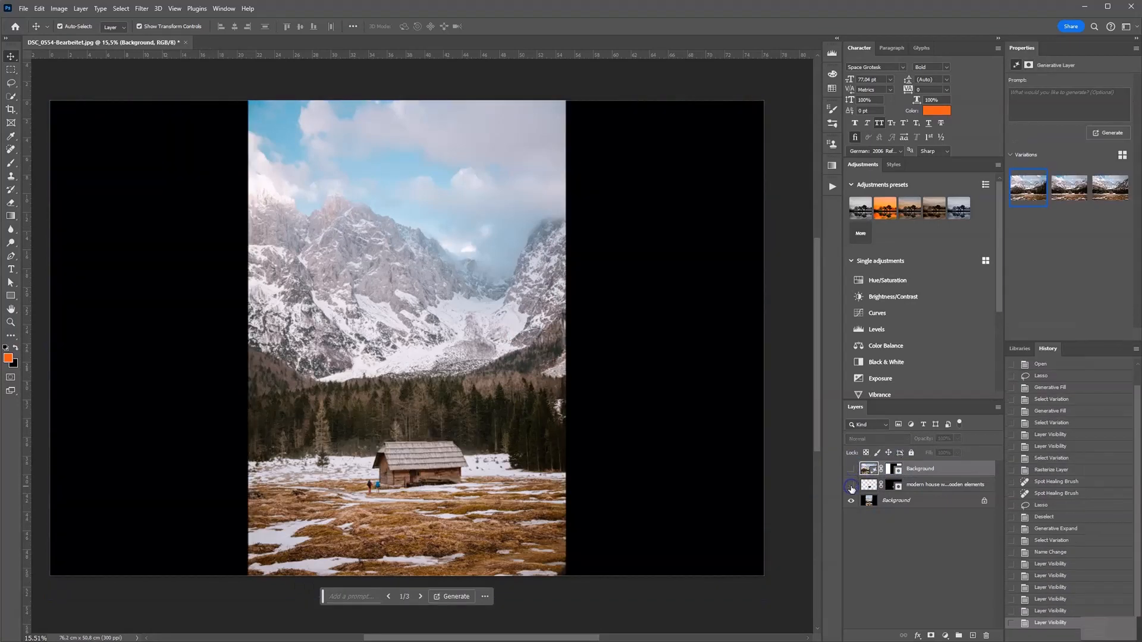
Make the modern house and Background layers visible again and select the Background generative layer
left_click(852, 486)
left_click(851, 469)
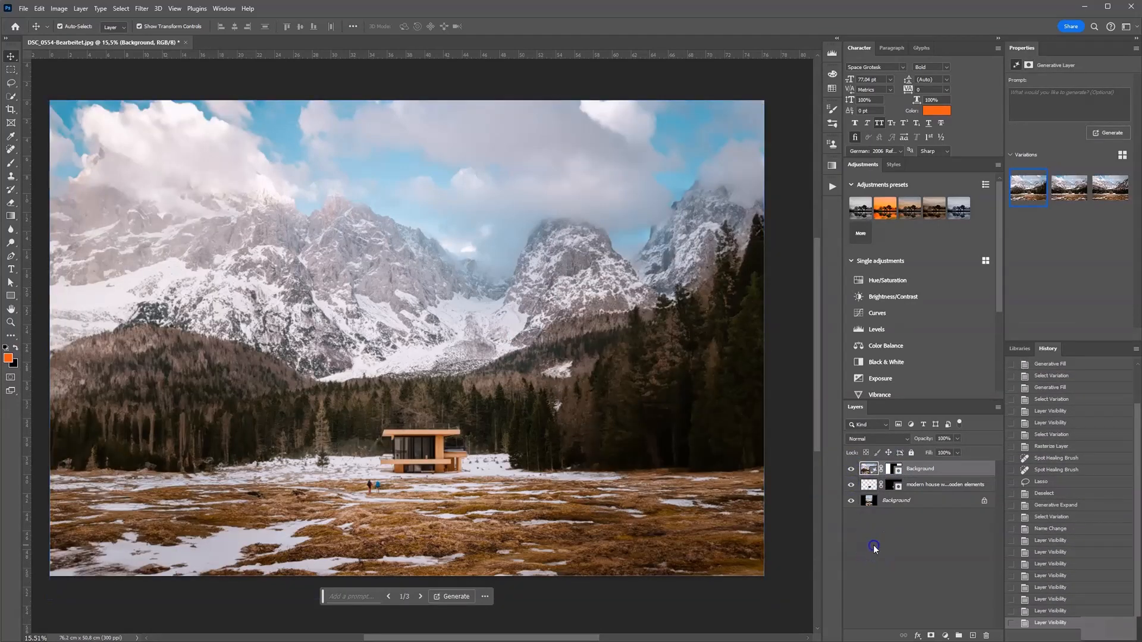
left_click(872, 542)
left_click(870, 472)
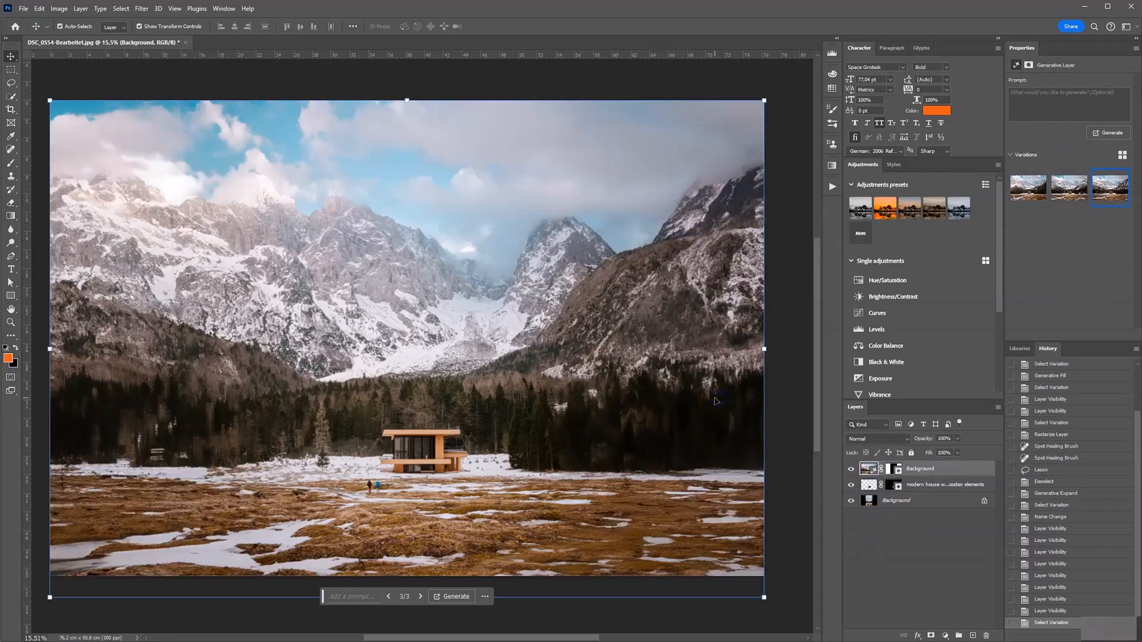
Generate new variations for the expanded layer with the prompt "frozen lake"
scroll(681, 356, "down", 3)
scroll(454, 395, "up", 2)
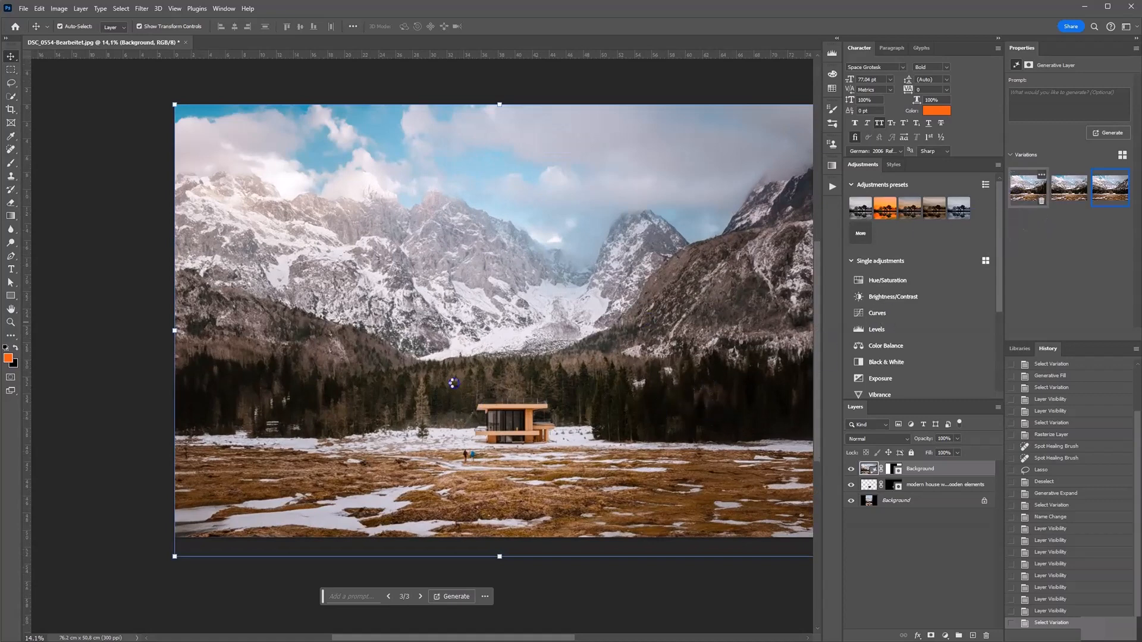
scroll(532, 426, "down", 2)
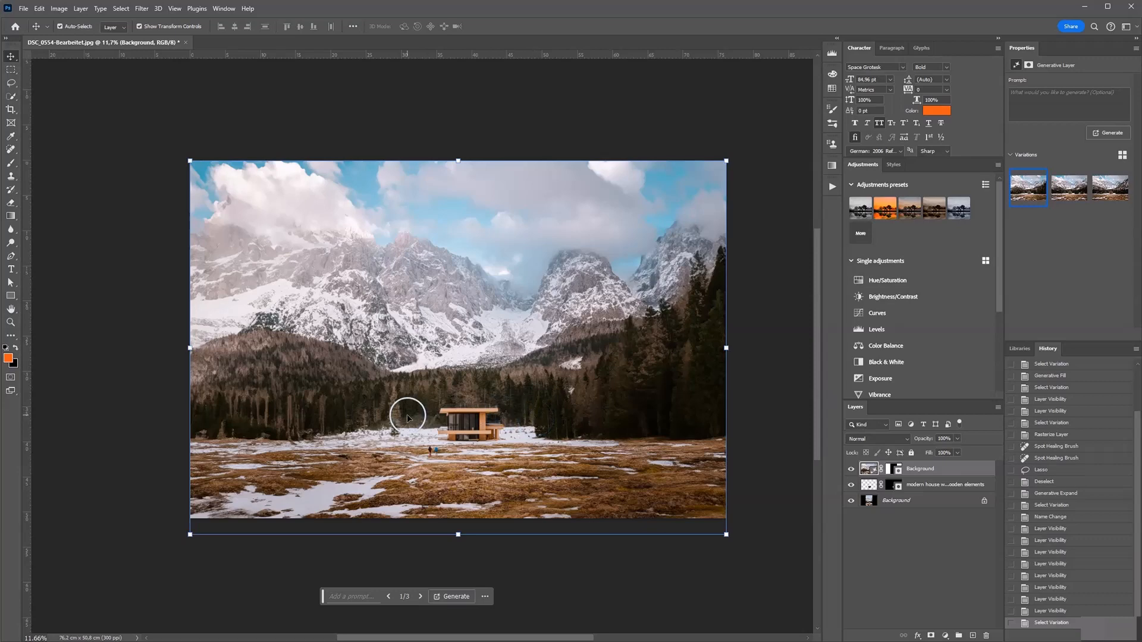
scroll(407, 410, "up", 2)
scroll(549, 416, "up", 1)
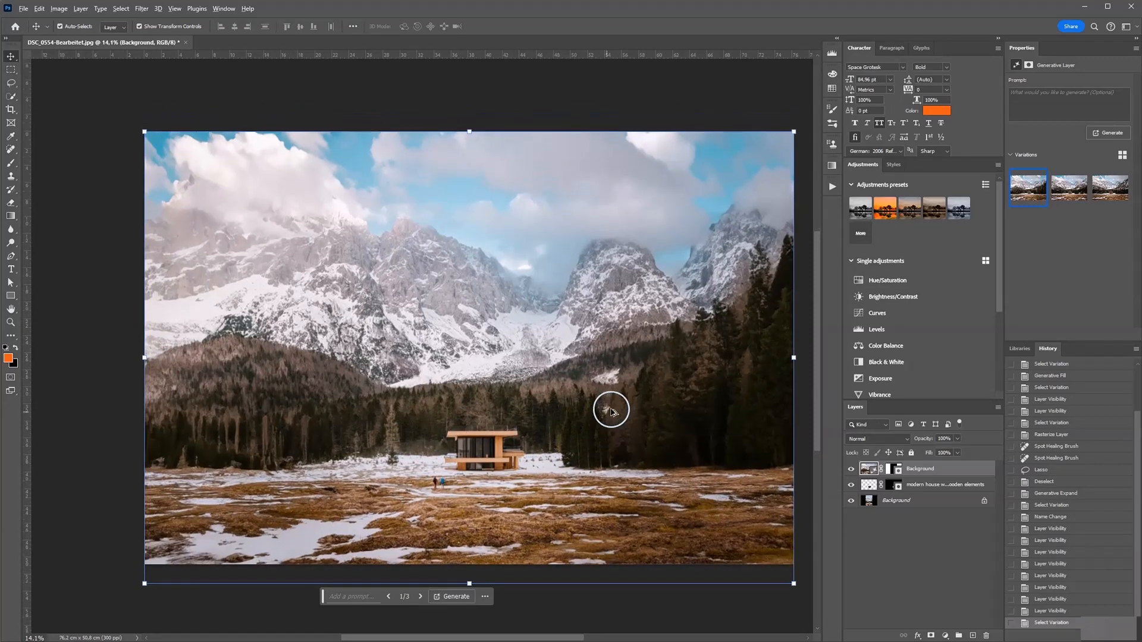
left_click(351, 600)
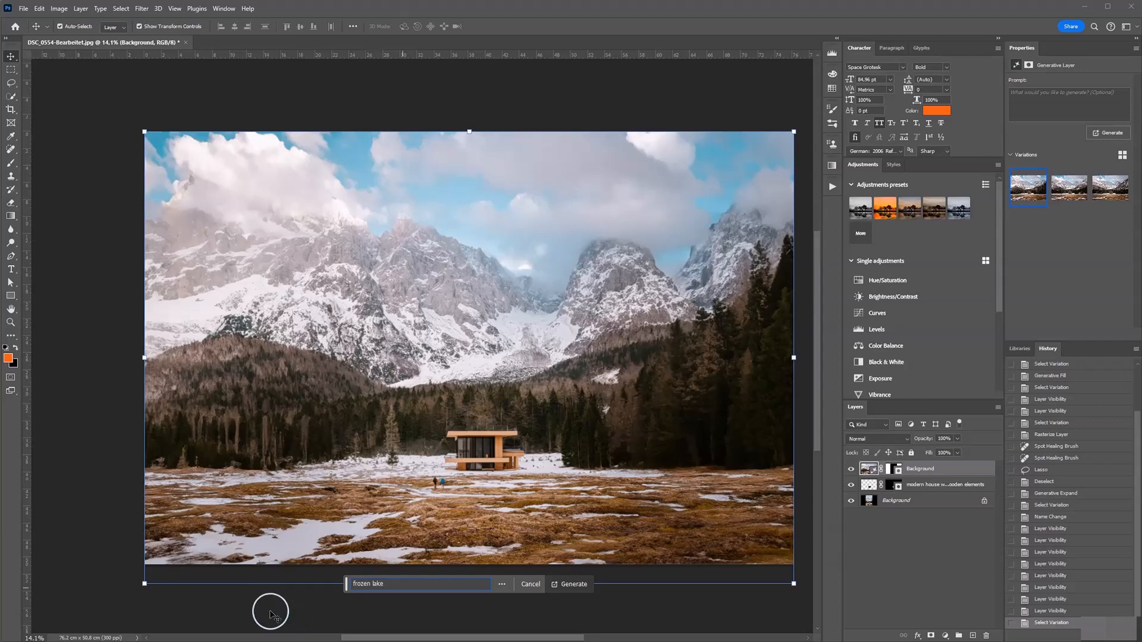
left_click(569, 591)
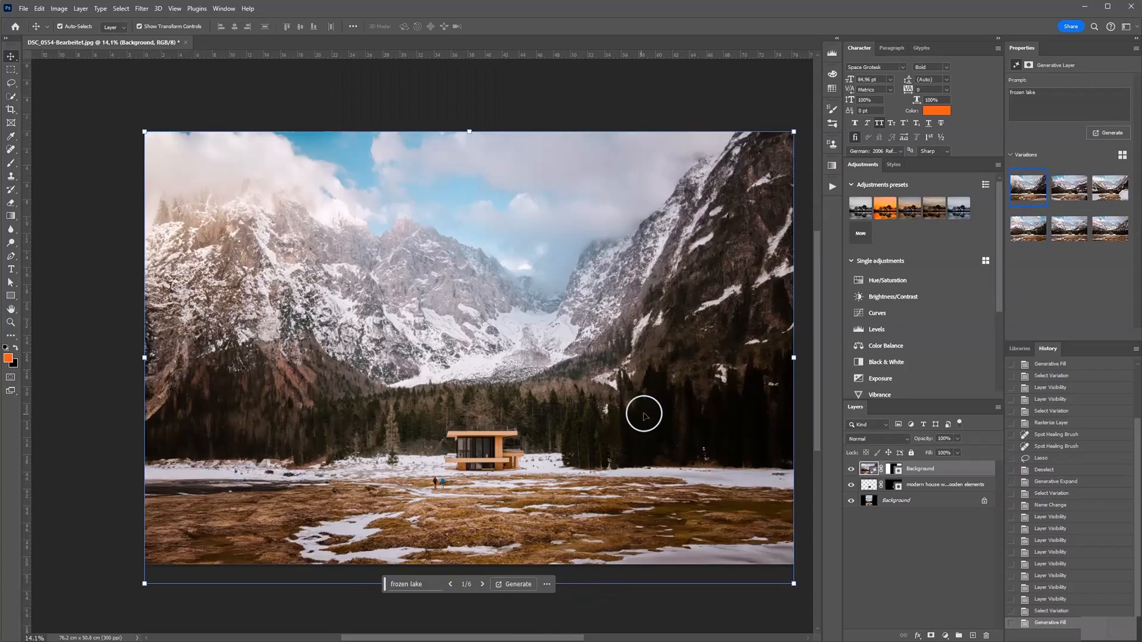
Browse the frozen lake variations and choose the third one, inspecting it up close
left_click(1067, 197)
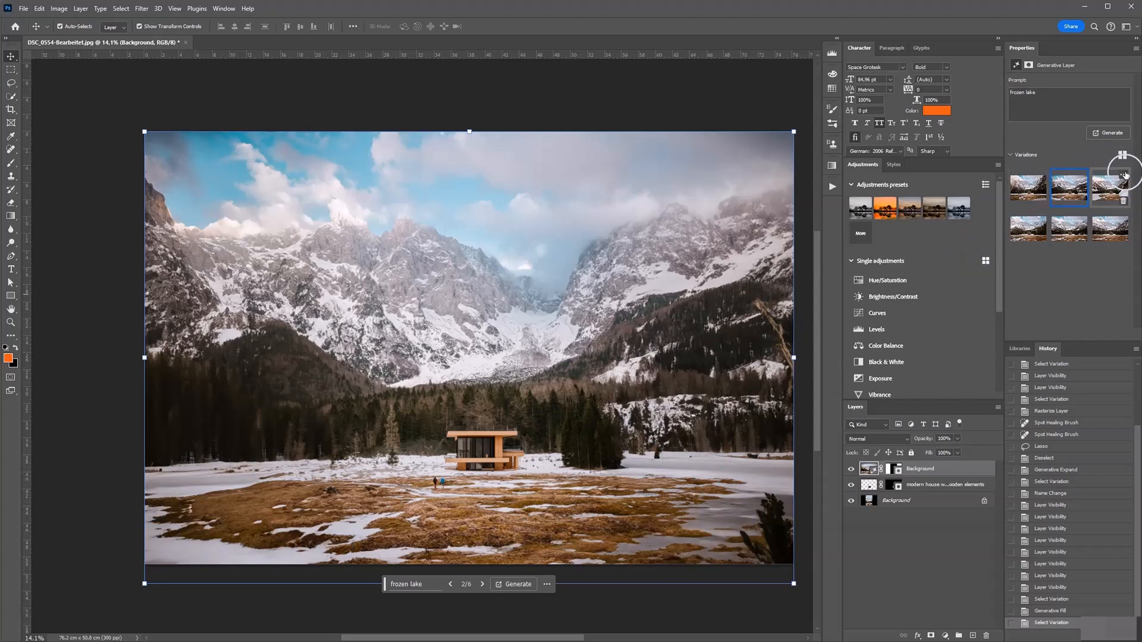
left_click(1103, 191)
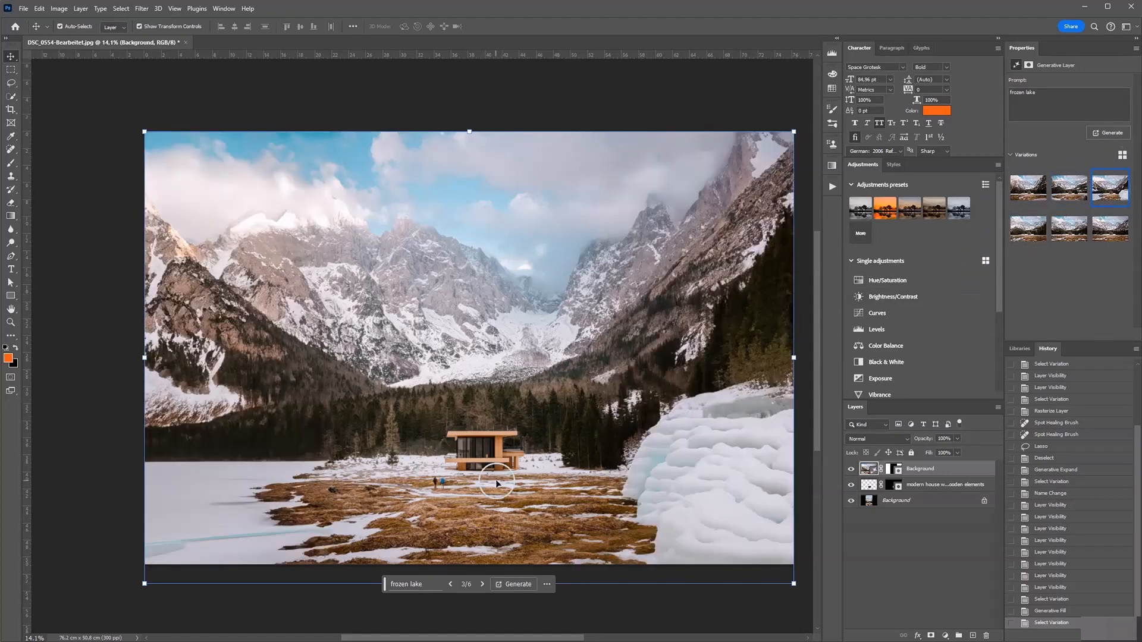
scroll(212, 537, "up", 3)
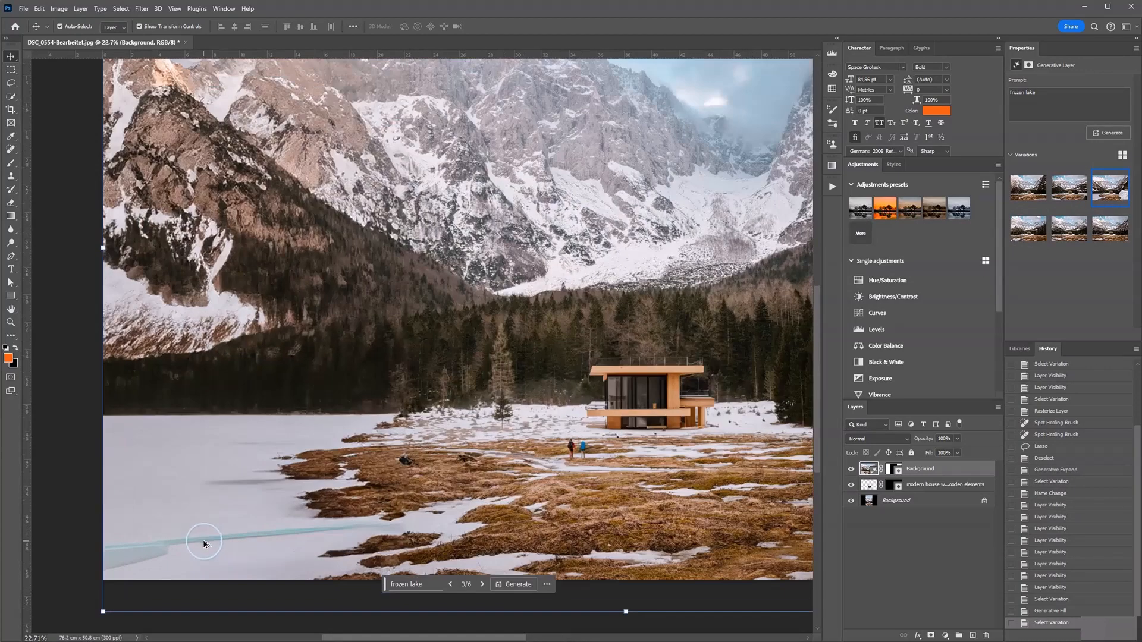
scroll(240, 483, "down", 4)
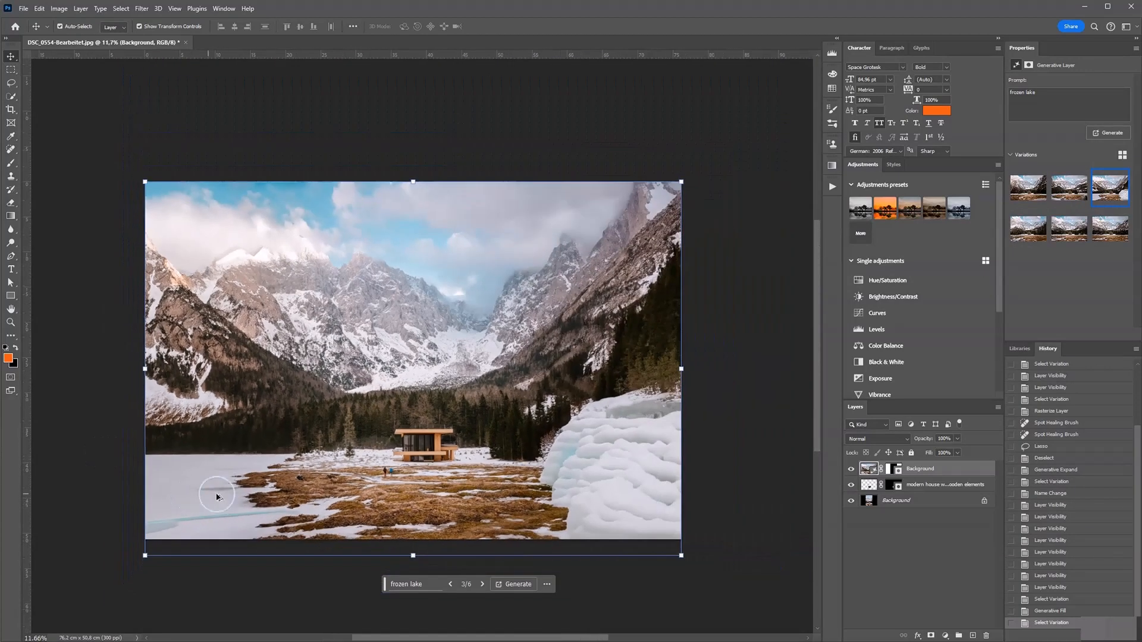
left_click_drag(516, 450, 545, 449)
scroll(179, 531, "up", 3)
scroll(211, 550, "up", 1)
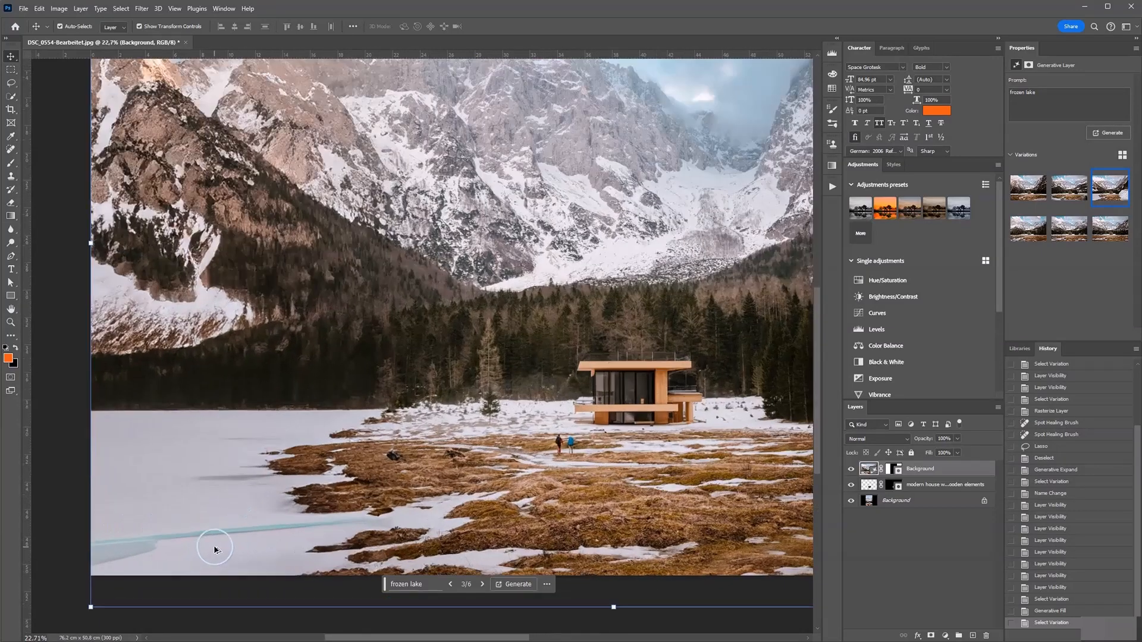
scroll(227, 544, "down", 2)
scroll(339, 491, "down", 1)
scroll(357, 479, "down", 1)
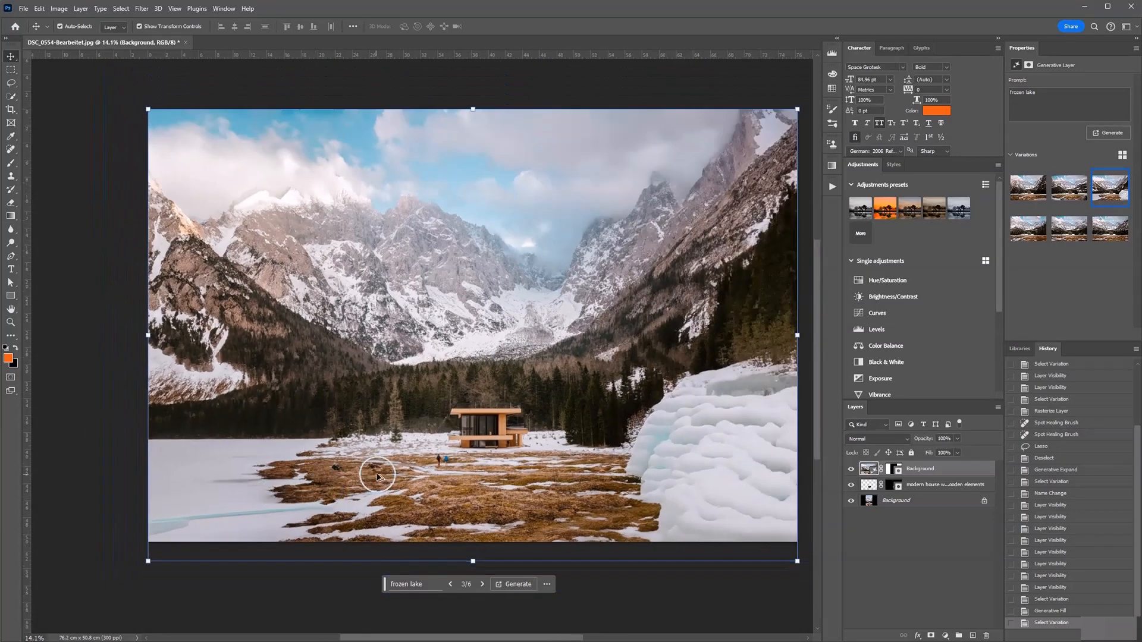
scroll(319, 485, "up", 1)
scroll(321, 485, "down", 1)
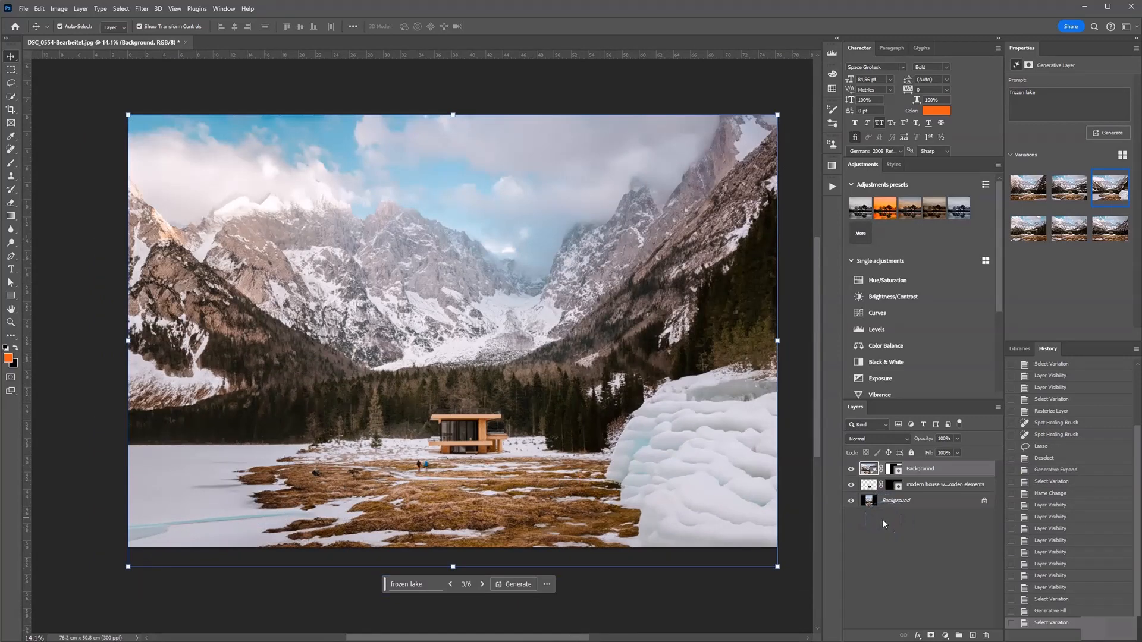
Duplicate the generative layer as a hidden copy and set the original Background layer to the fourth variation
key("ctrl+j")
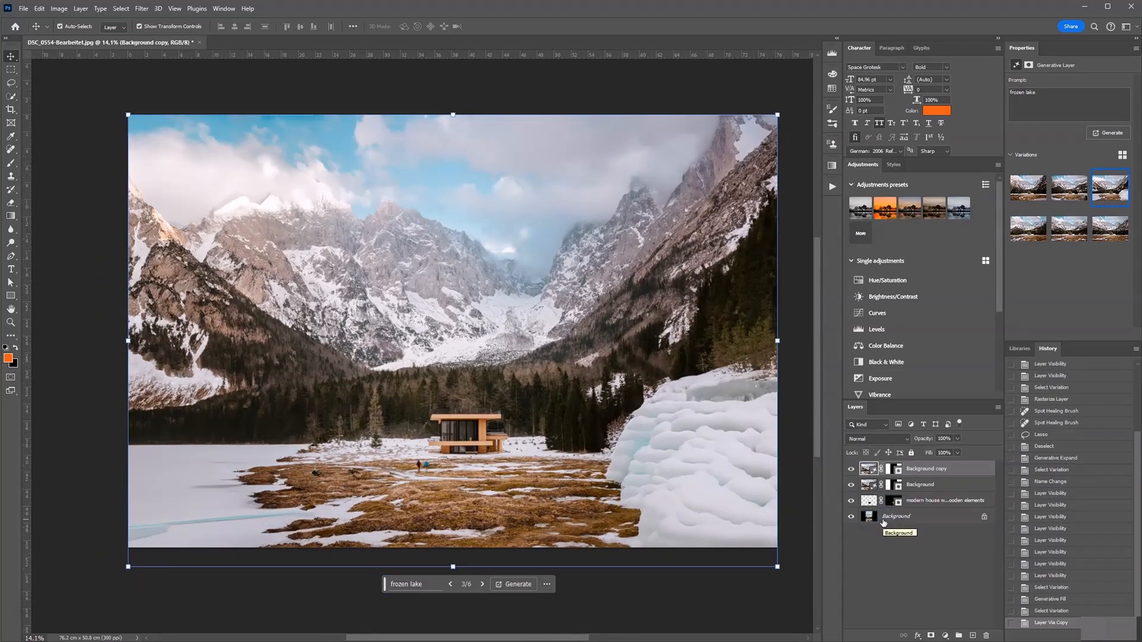
left_click(851, 468)
left_click(870, 485)
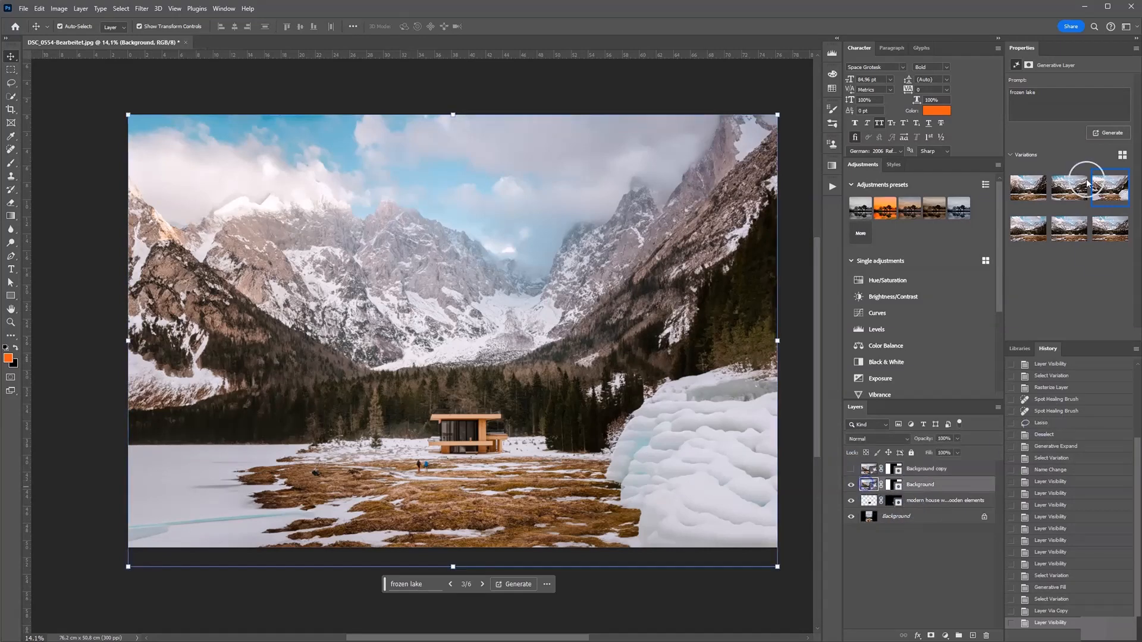
left_click(1030, 232)
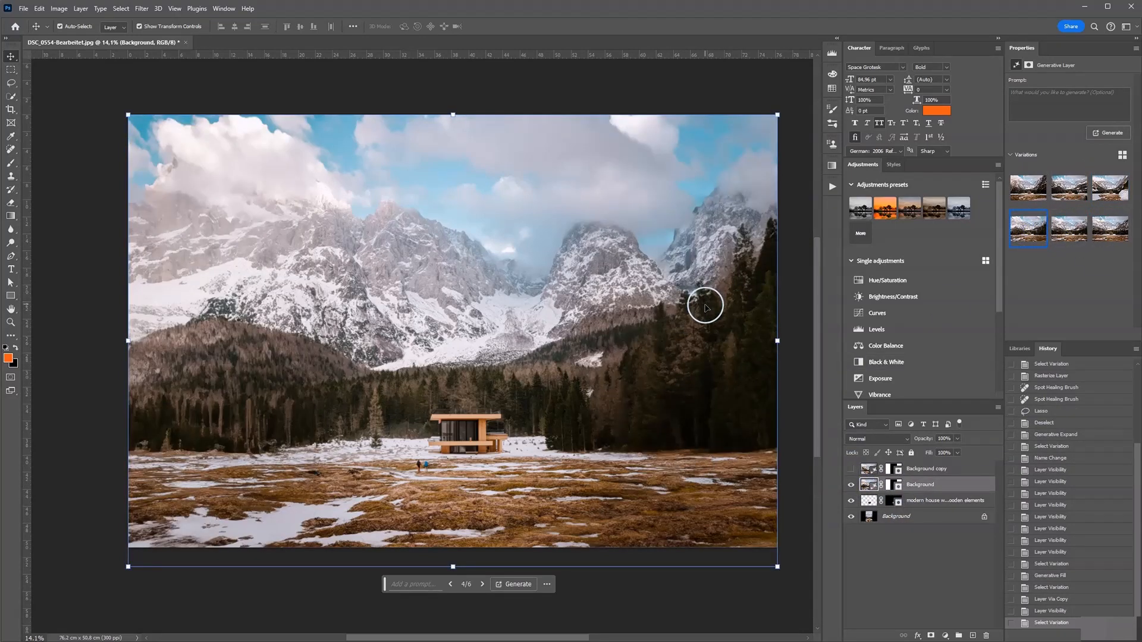
Show the copy layer and paint black on its mask over the right side to hide the ice mound
left_click(851, 469)
left_click(867, 469)
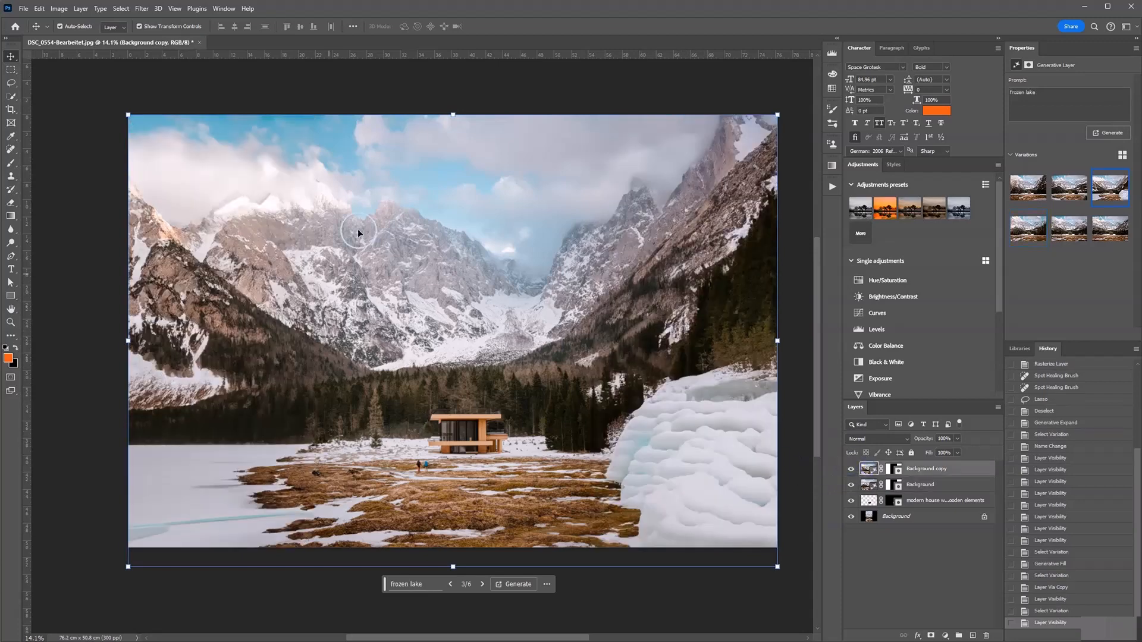
left_click(892, 469)
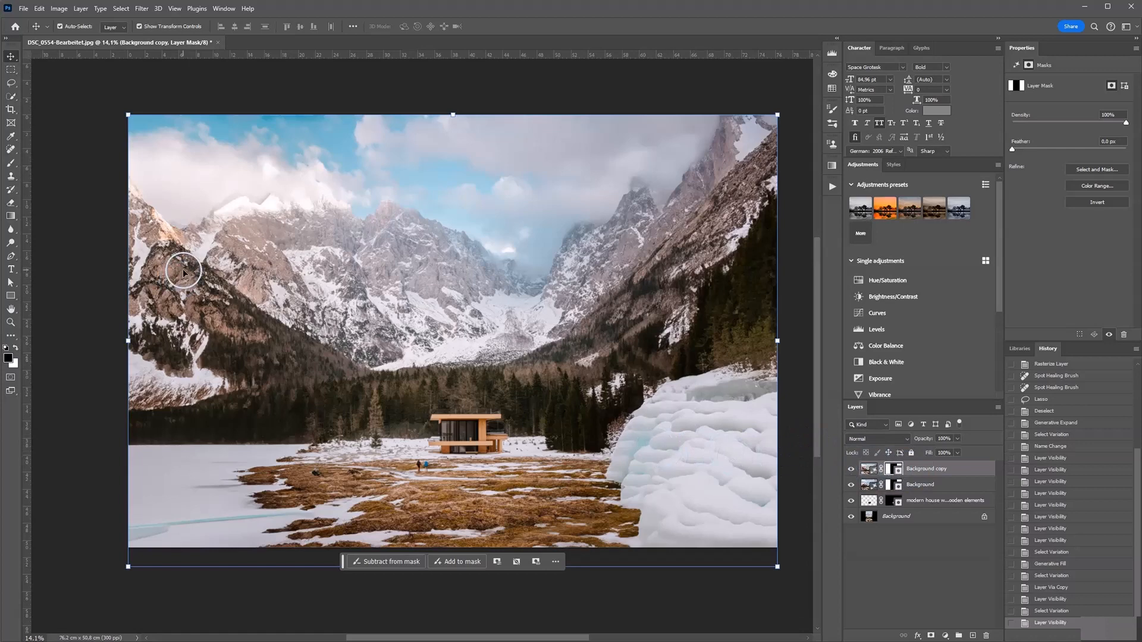
key("b")
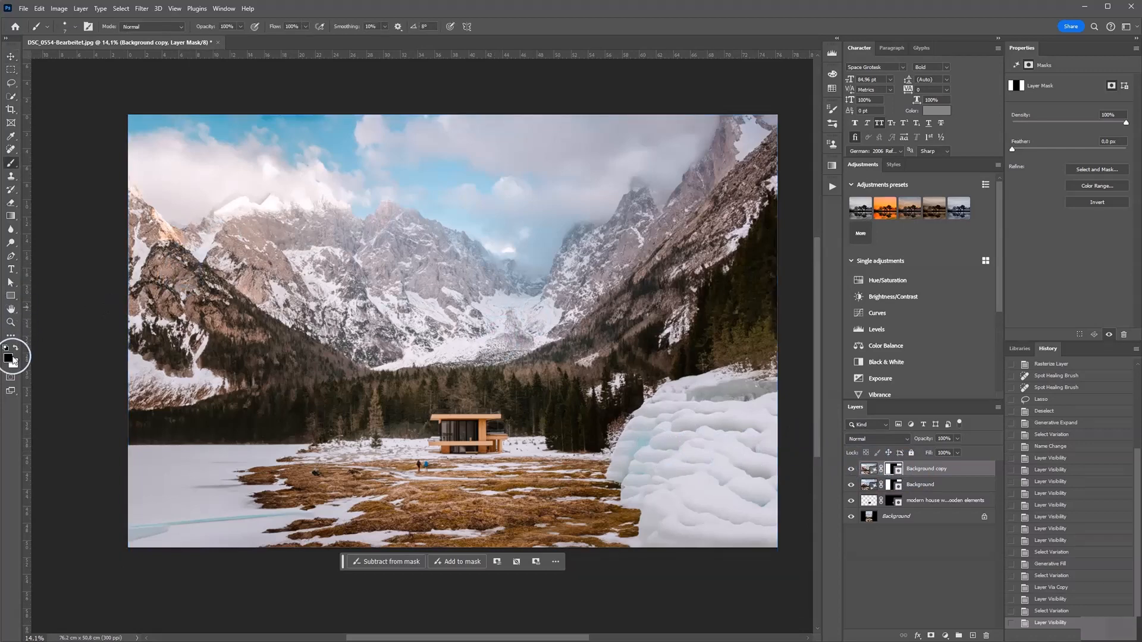
left_click_drag(517, 336, 596, 333)
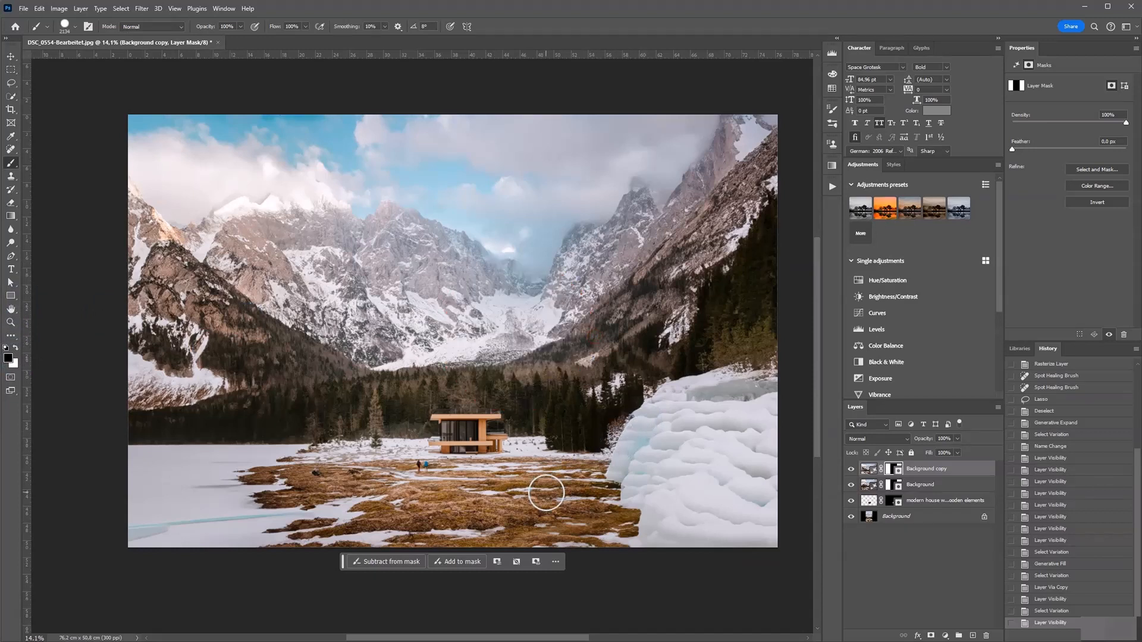
mouse_move(543, 484)
left_mouse_down()
mouse_move(648, 492)
mouse_move(740, 515)
mouse_move(733, 432)
mouse_move(645, 413)
mouse_move(668, 443)
mouse_move(747, 388)
mouse_move(712, 346)
mouse_move(610, 401)
mouse_move(728, 385)
mouse_move(725, 262)
mouse_move(608, 315)
mouse_move(739, 243)
mouse_move(712, 173)
mouse_move(744, 171)
mouse_move(722, 156)
mouse_move(585, 164)
left_mouse_up()
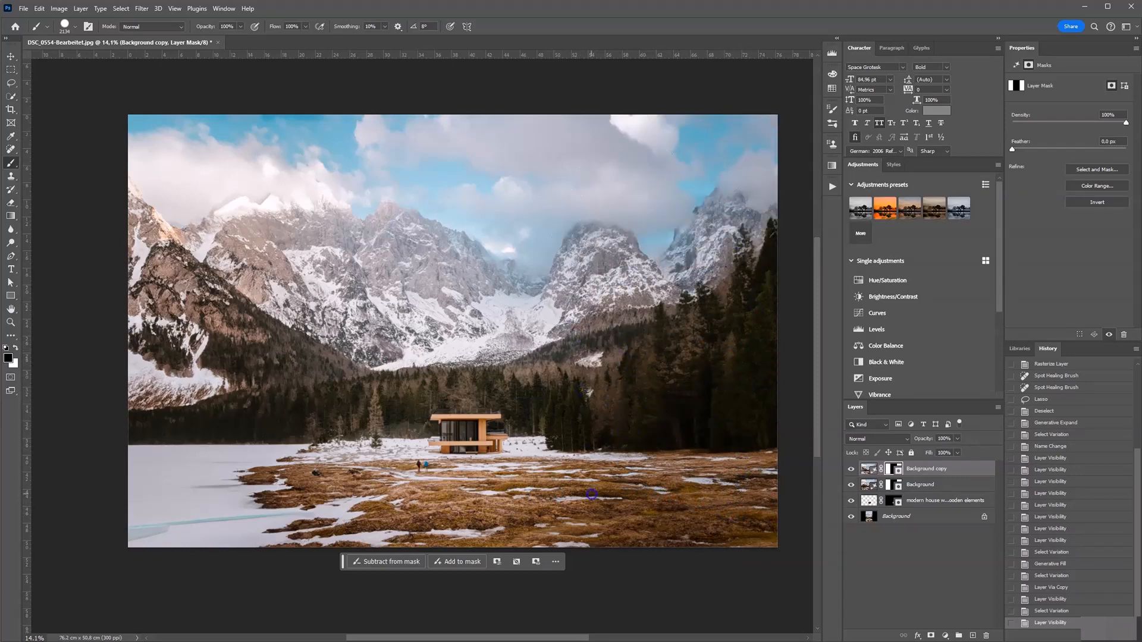
Compare the image with and without the masked copy layer by toggling the layers' visibility
key("v")
left_click(911, 536)
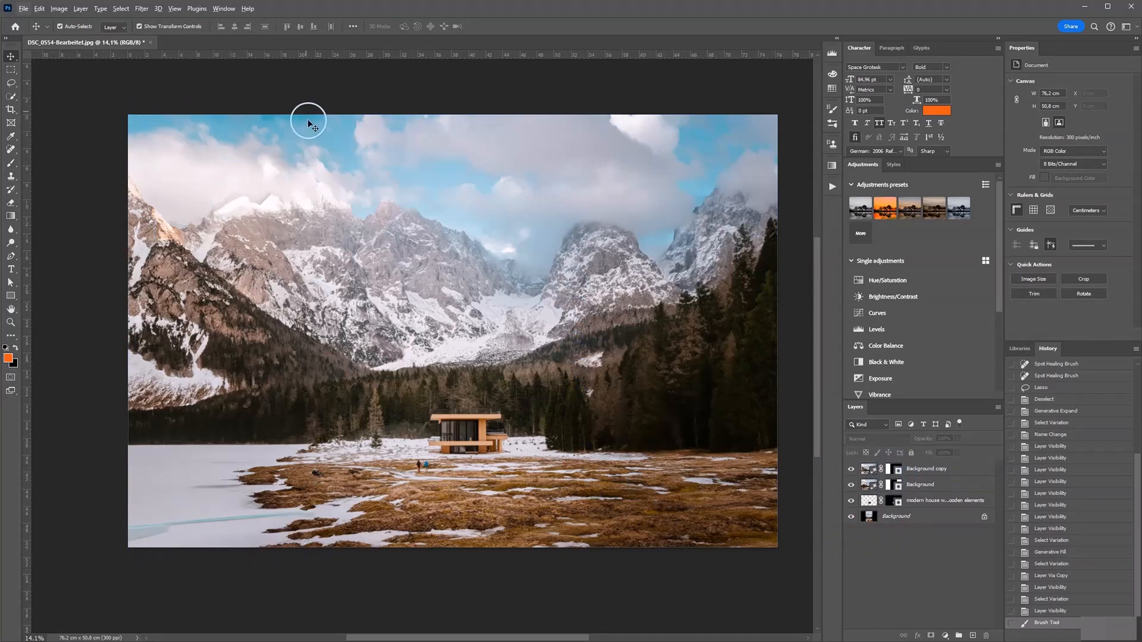
scroll(395, 411, "down", 2)
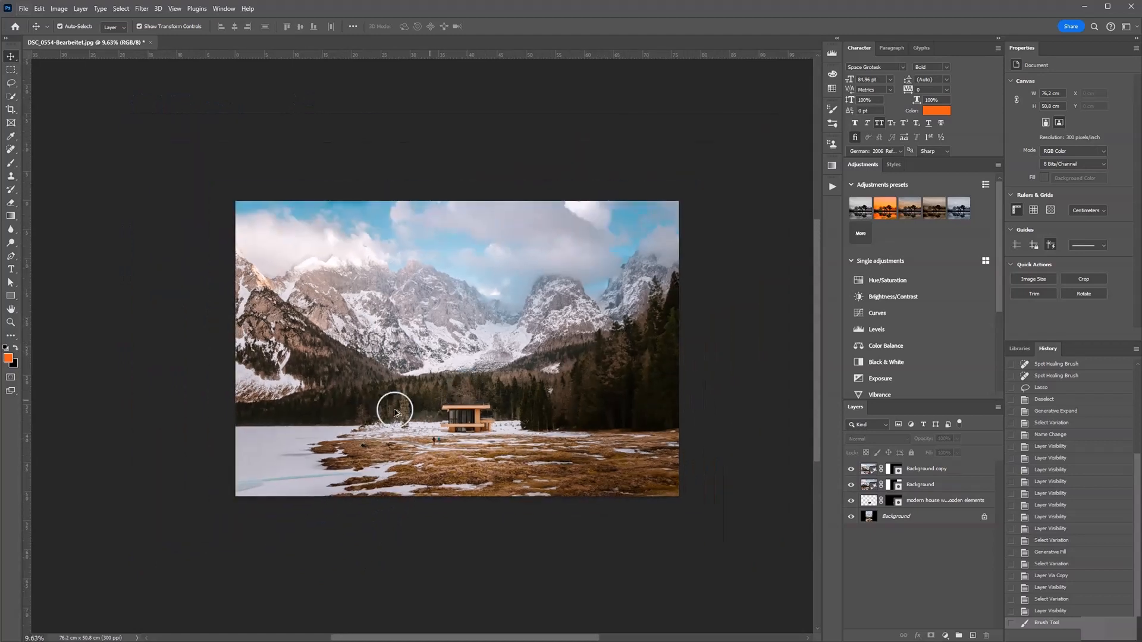
scroll(395, 411, "up", 1)
left_click(927, 471)
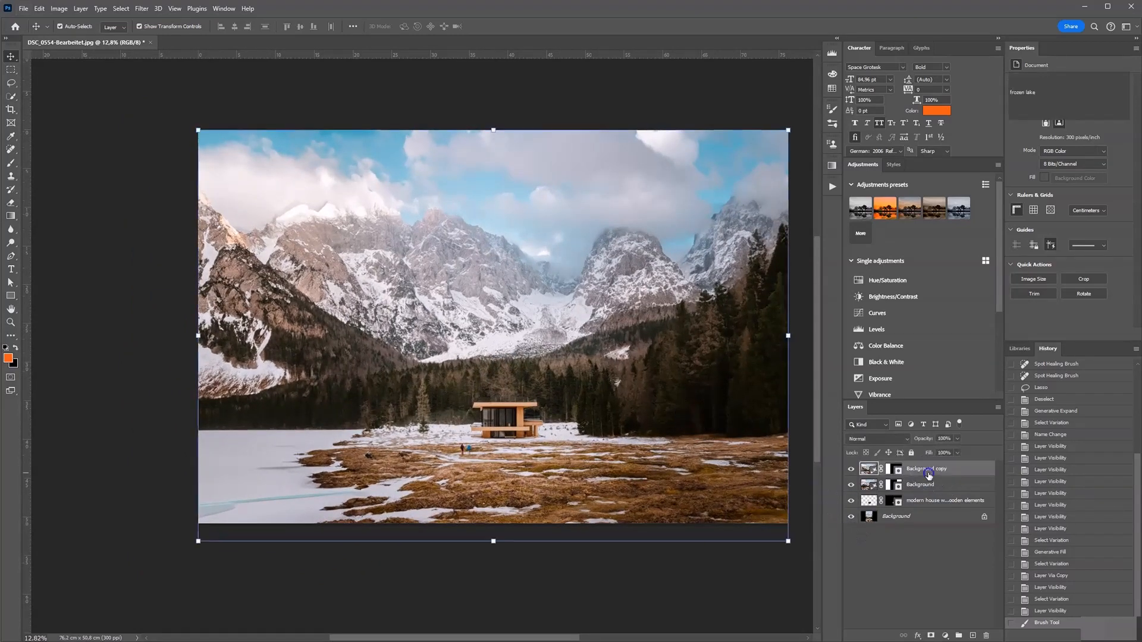
left_click(926, 484)
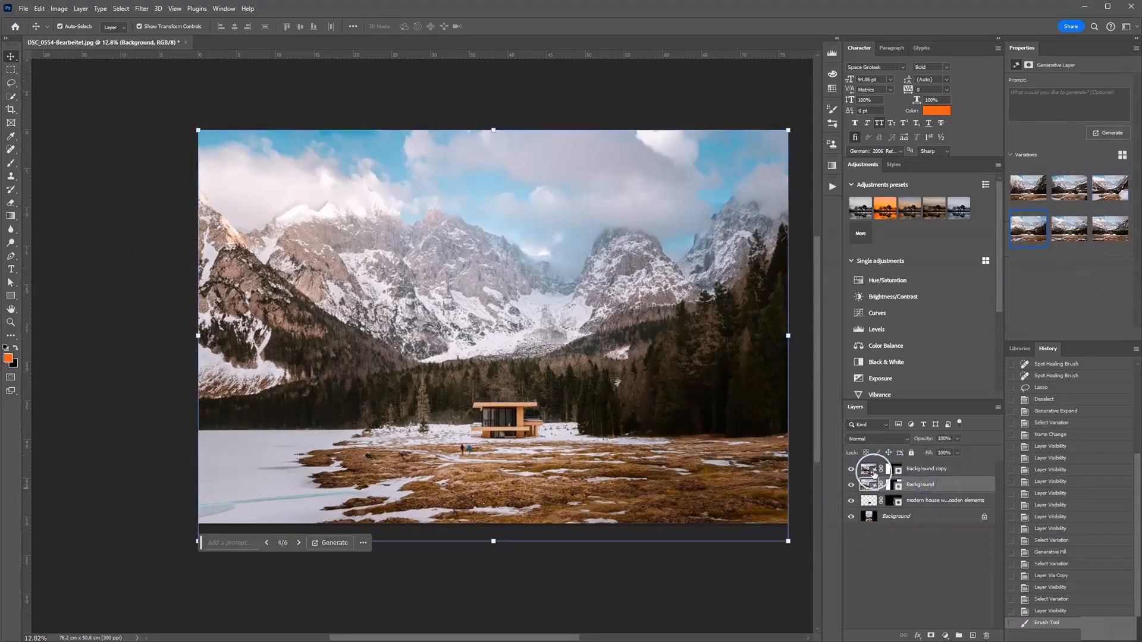
left_click(934, 470)
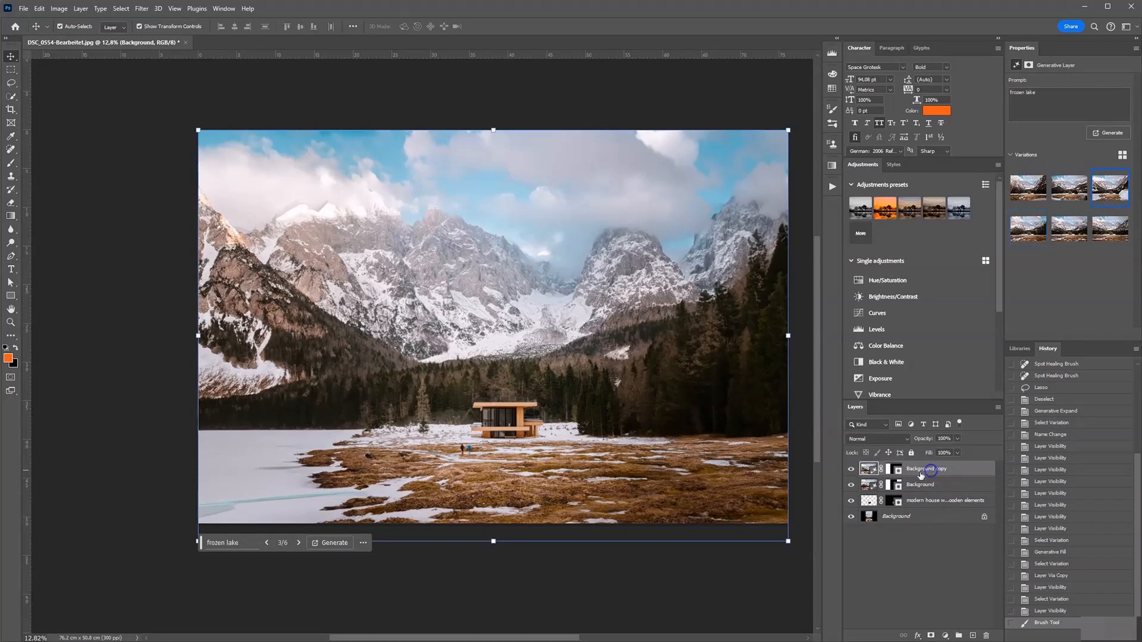
left_click(851, 469)
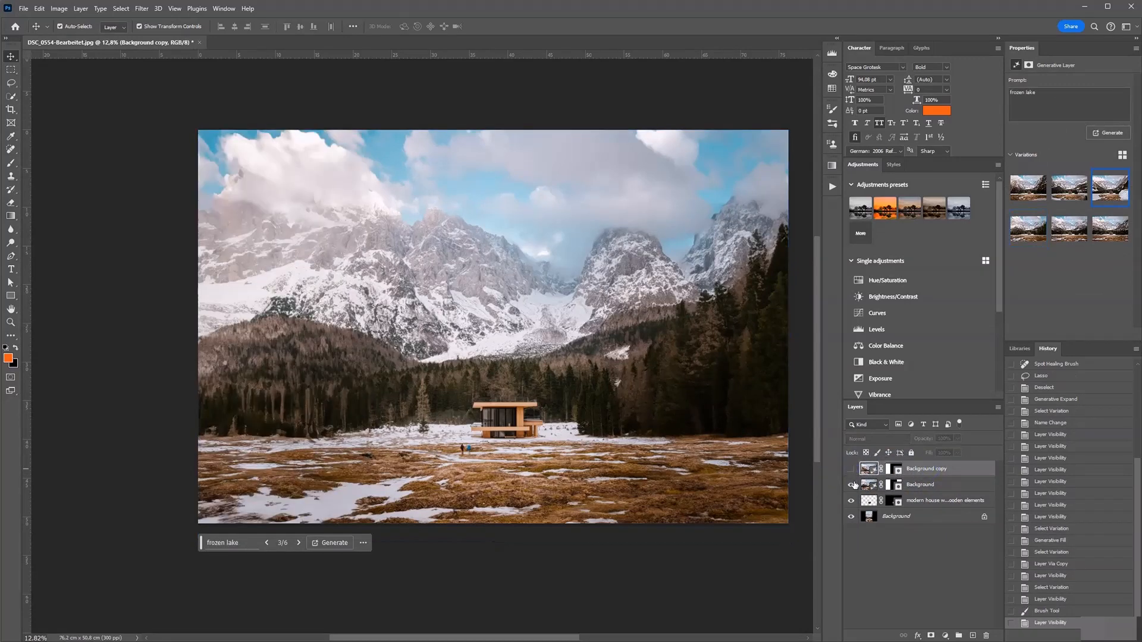
left_click(852, 485)
left_click(852, 485)
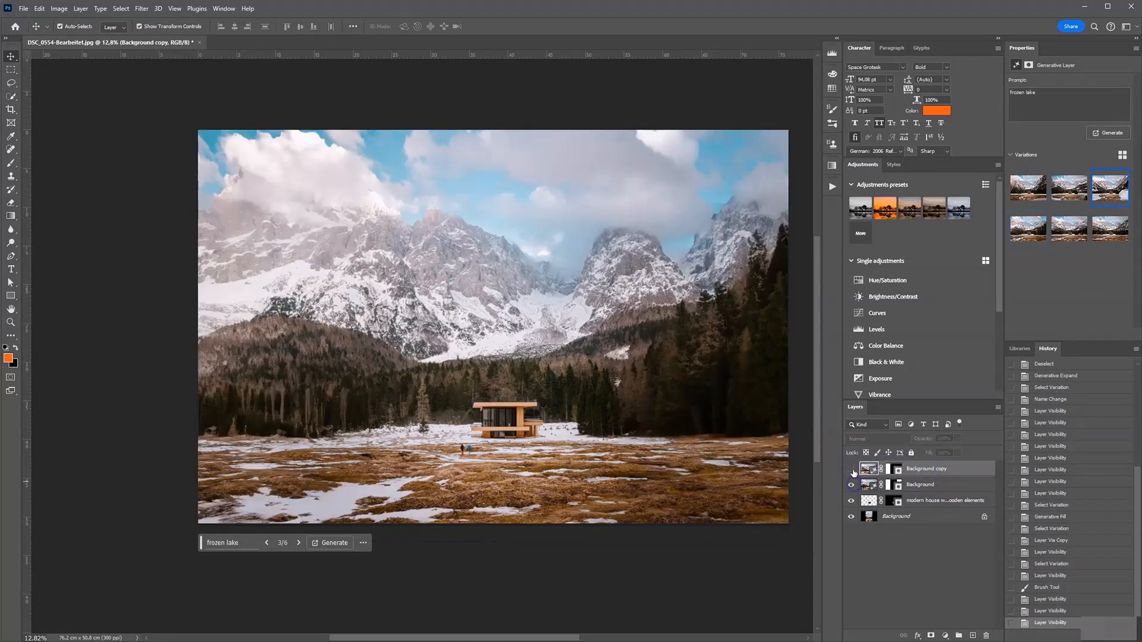
left_click(852, 470)
Examine the final composite at different zoom levels
left_click(732, 583)
scroll(450, 494, "down", 3)
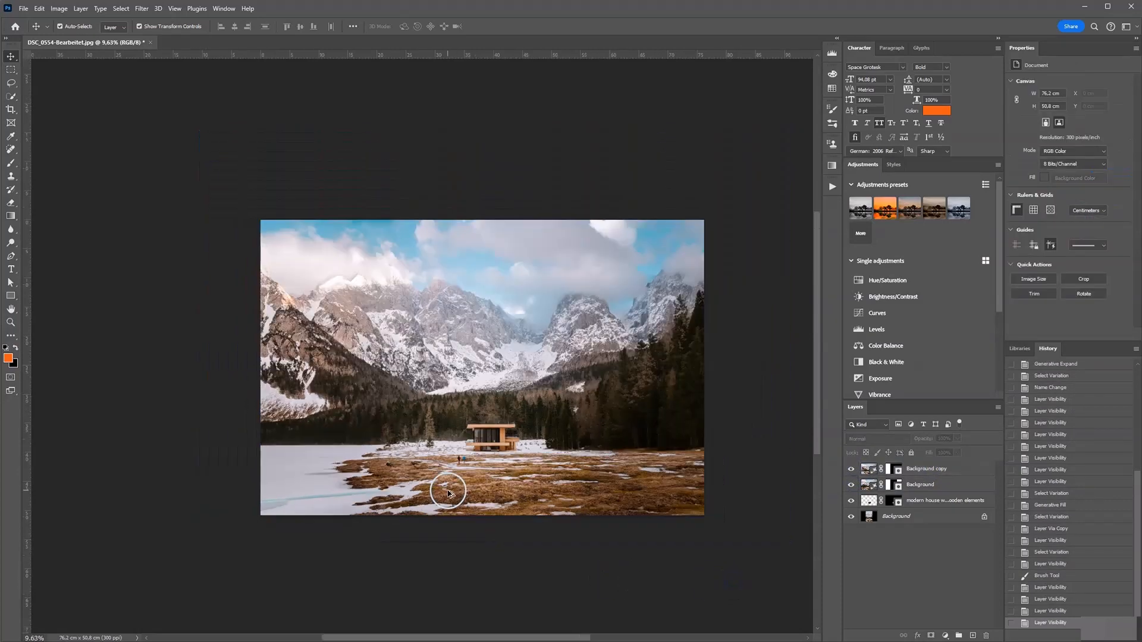
scroll(429, 484, "up", 4)
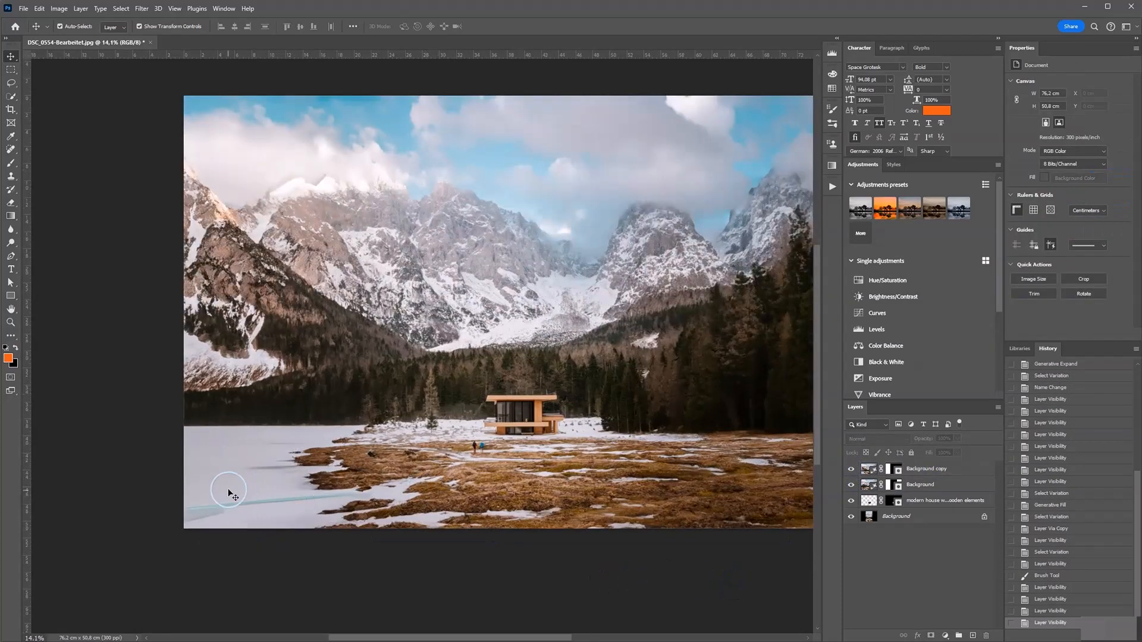
scroll(230, 476, "down", 3)
scroll(241, 483, "up", 2)
scroll(229, 480, "down", 1)
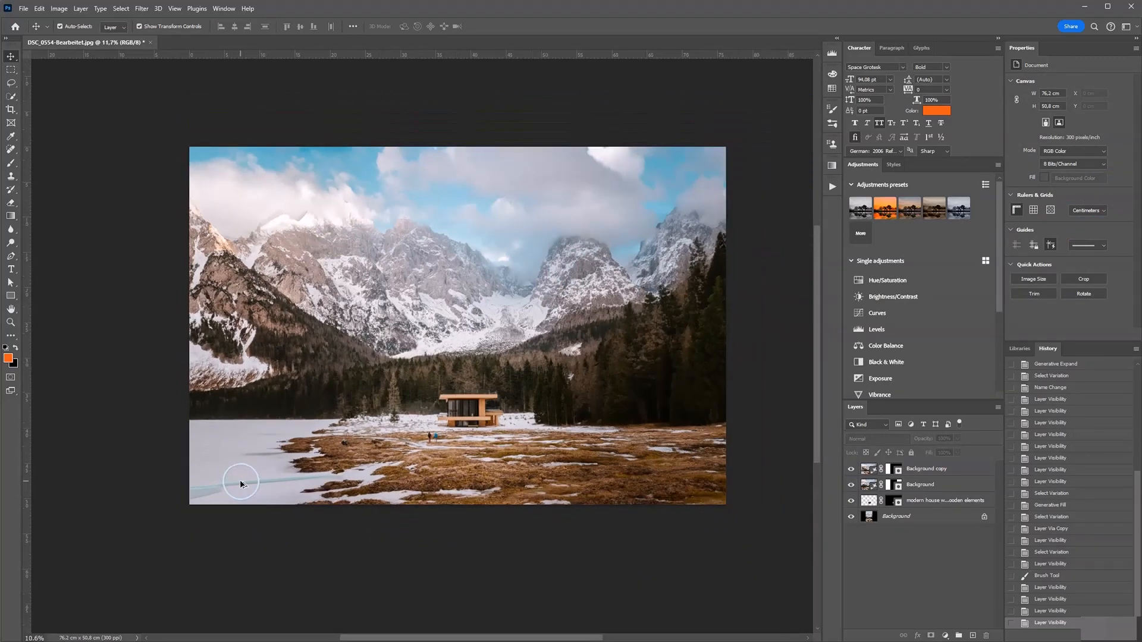
scroll(518, 408, "up", 3)
left_click_drag(685, 325, 664, 349)
scroll(711, 458, "up", 1)
scroll(711, 458, "down", 1)
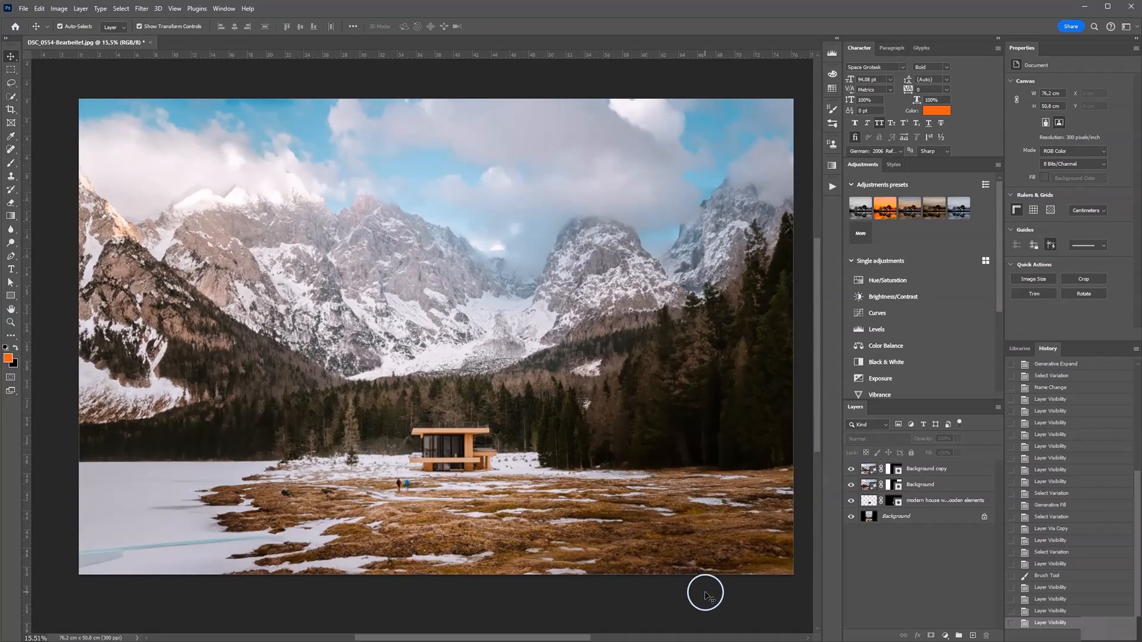
scroll(673, 580, "up", 1)
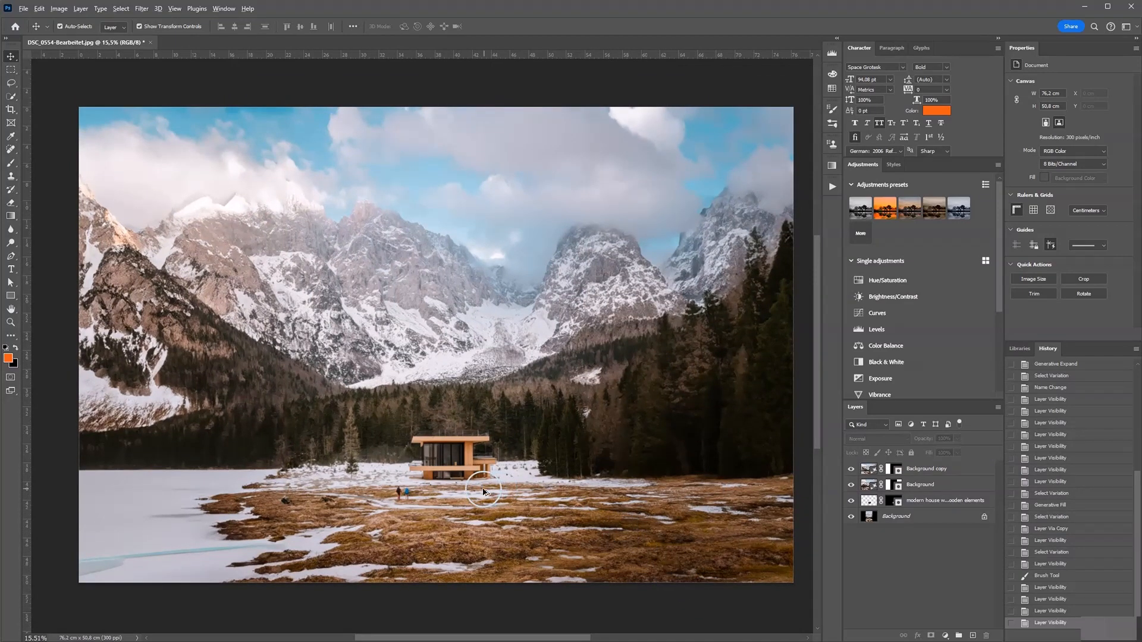
scroll(490, 492, "down", 1)
scroll(490, 491, "down", 1)
scroll(541, 497, "up", 1)
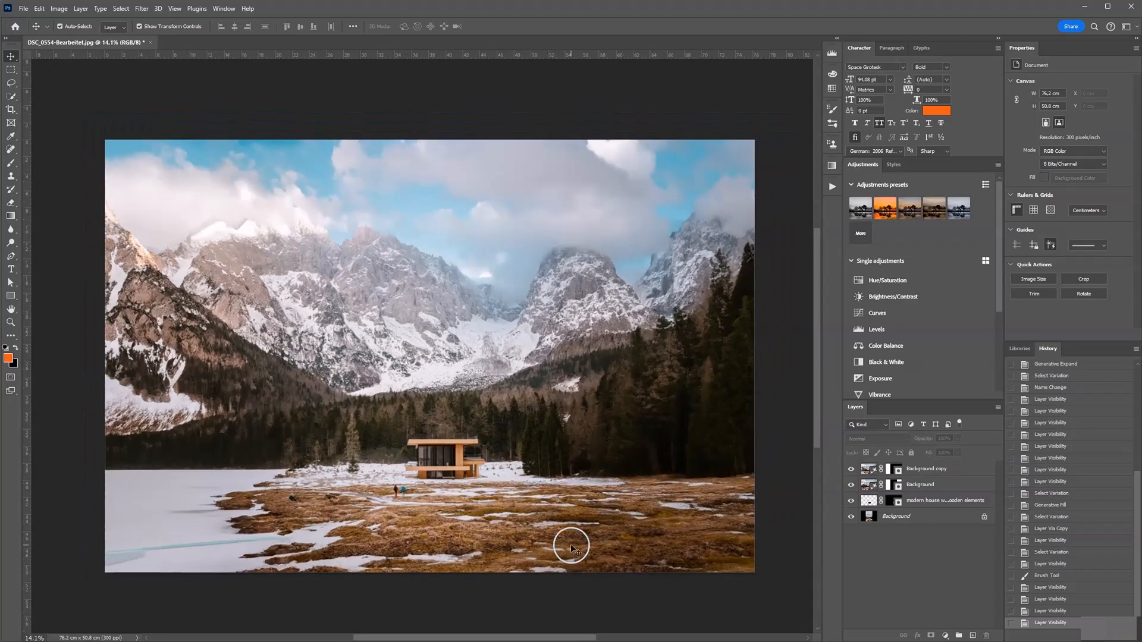
Zoom in to inspect the generated mountain slopes, forest and cloud areas for seams or artifacts
scroll(89, 306, "up", 6)
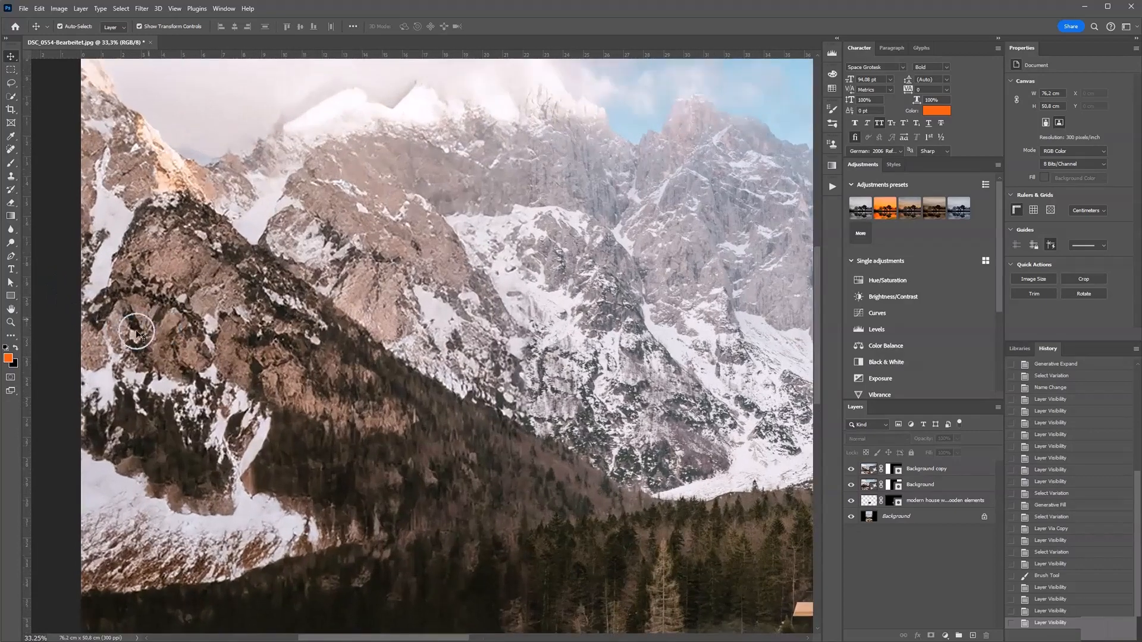
scroll(247, 411, "down", 1)
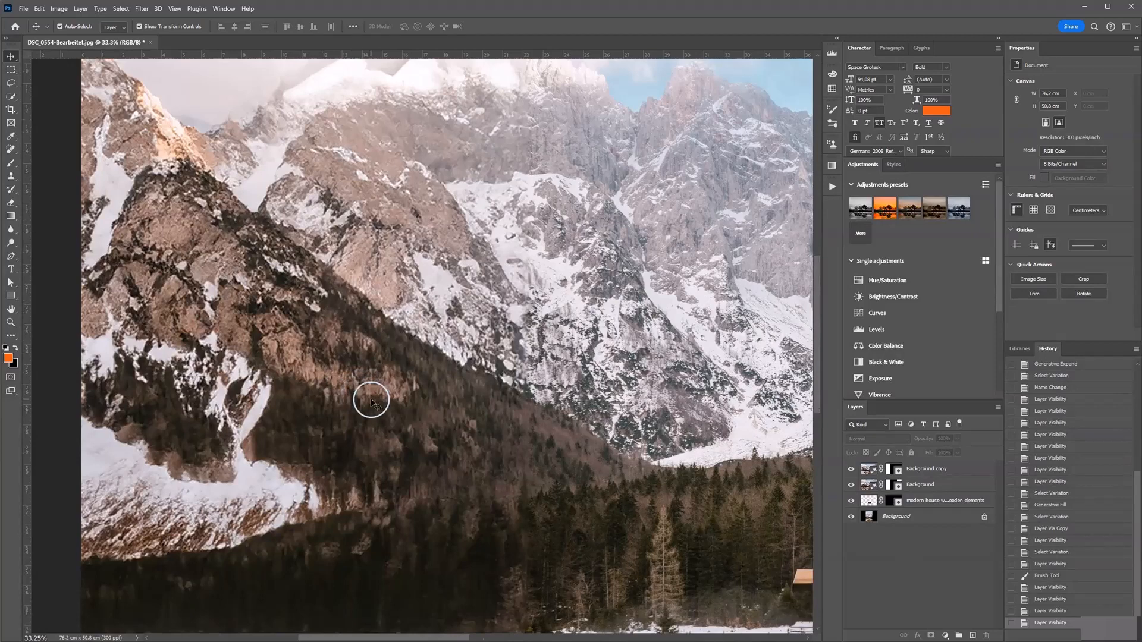
scroll(370, 398, "down", 1)
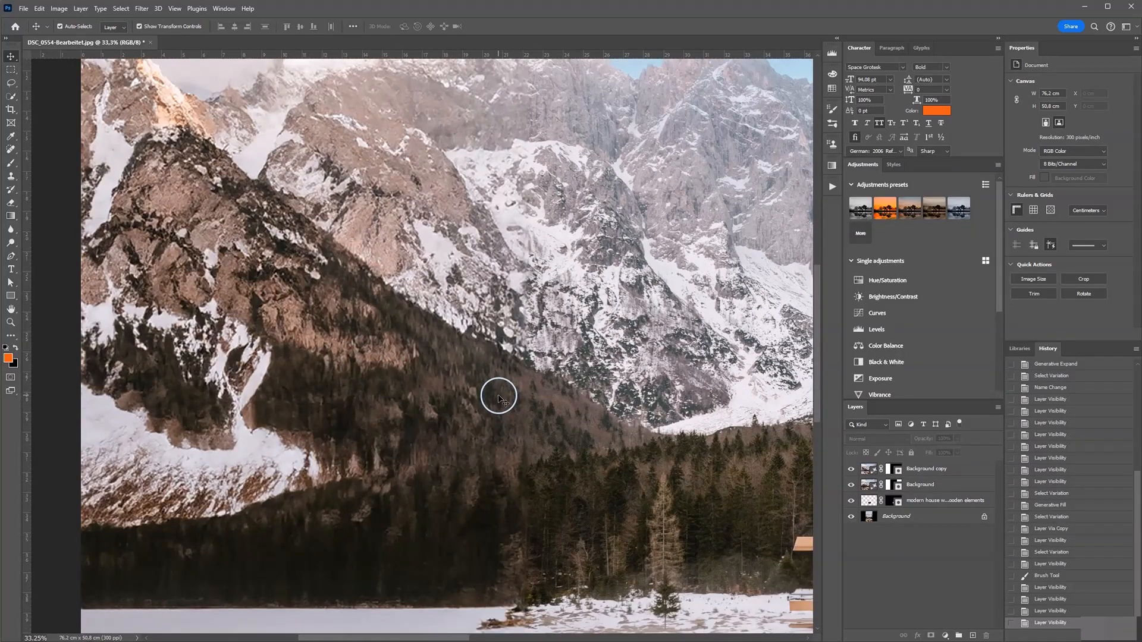
scroll(499, 398, "up", 1)
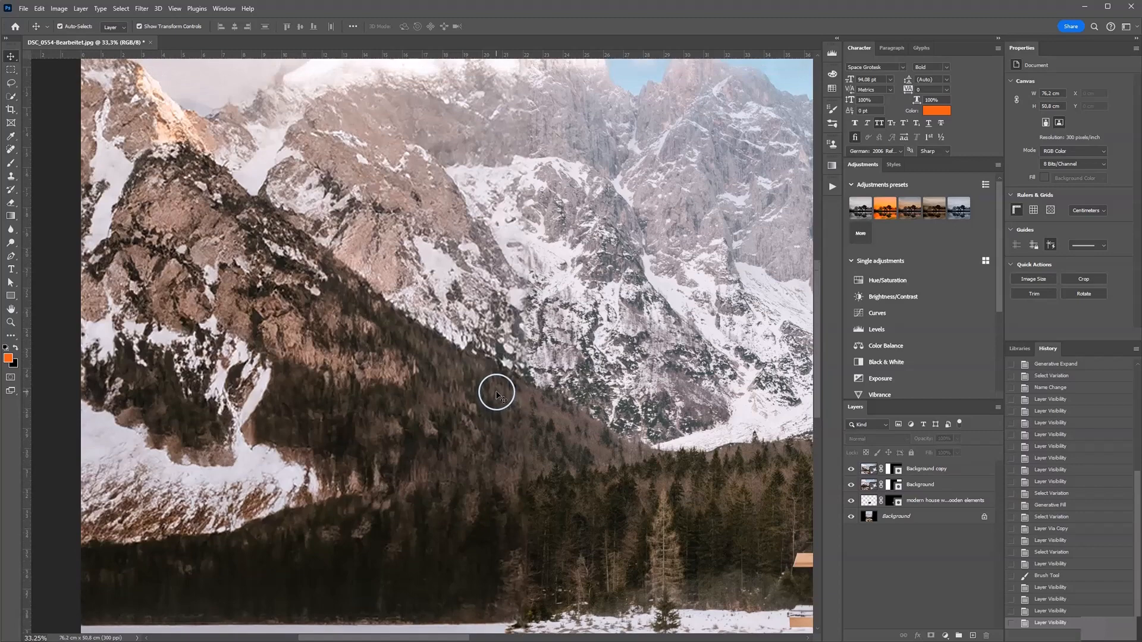
scroll(491, 387, "down", 2)
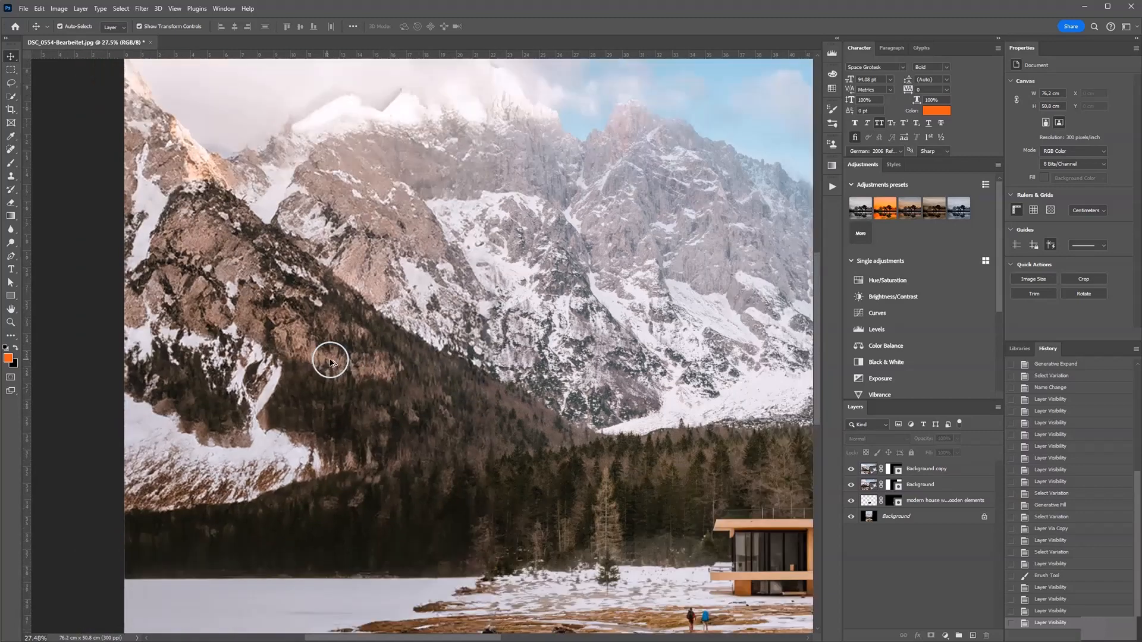
scroll(434, 364, "up", 6)
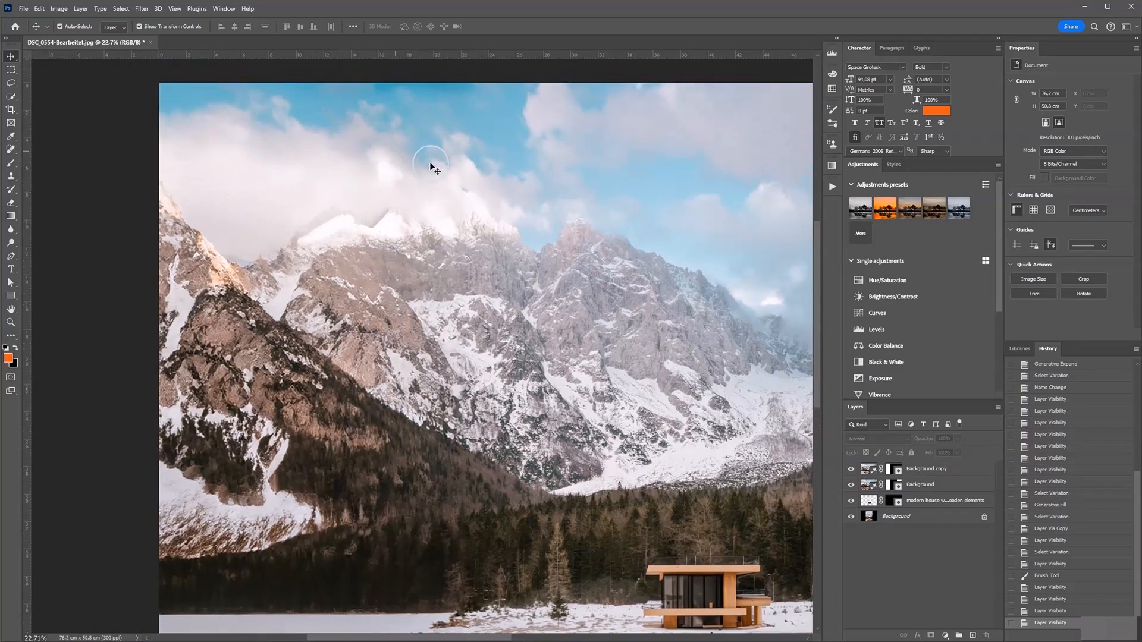
scroll(227, 288, "down", 2)
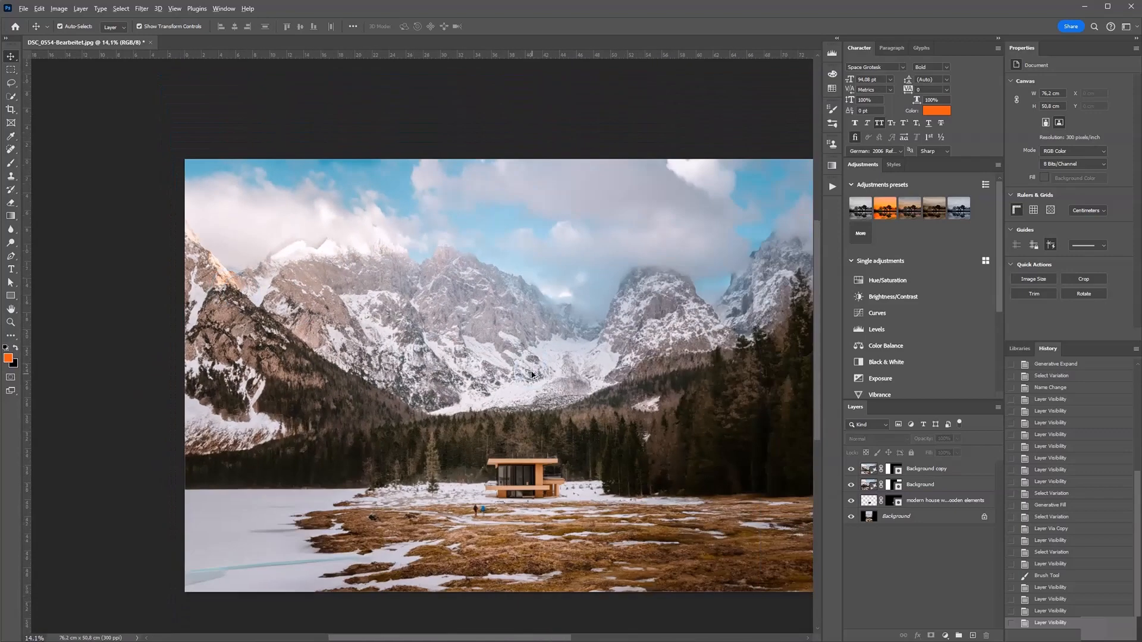
Zoom and pan across the foreground to inspect the frozen lake edge, meadow and house for blending flaws
scroll(403, 575, "up", 5)
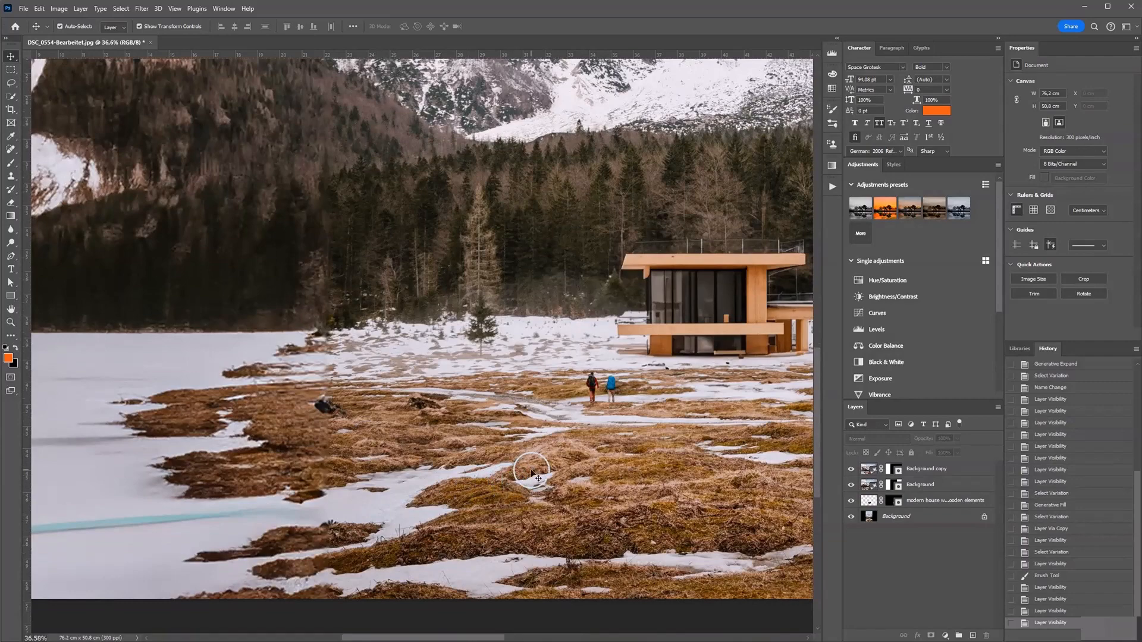
scroll(653, 459, "down", 1)
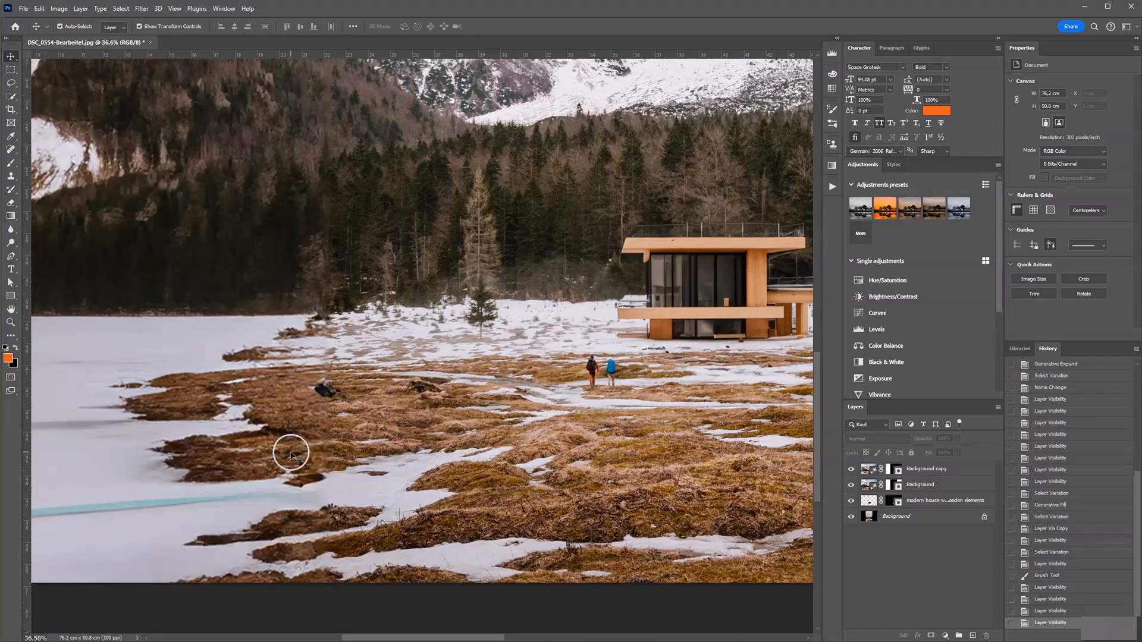
scroll(291, 449, "up", 5)
scroll(313, 446, "up", 1)
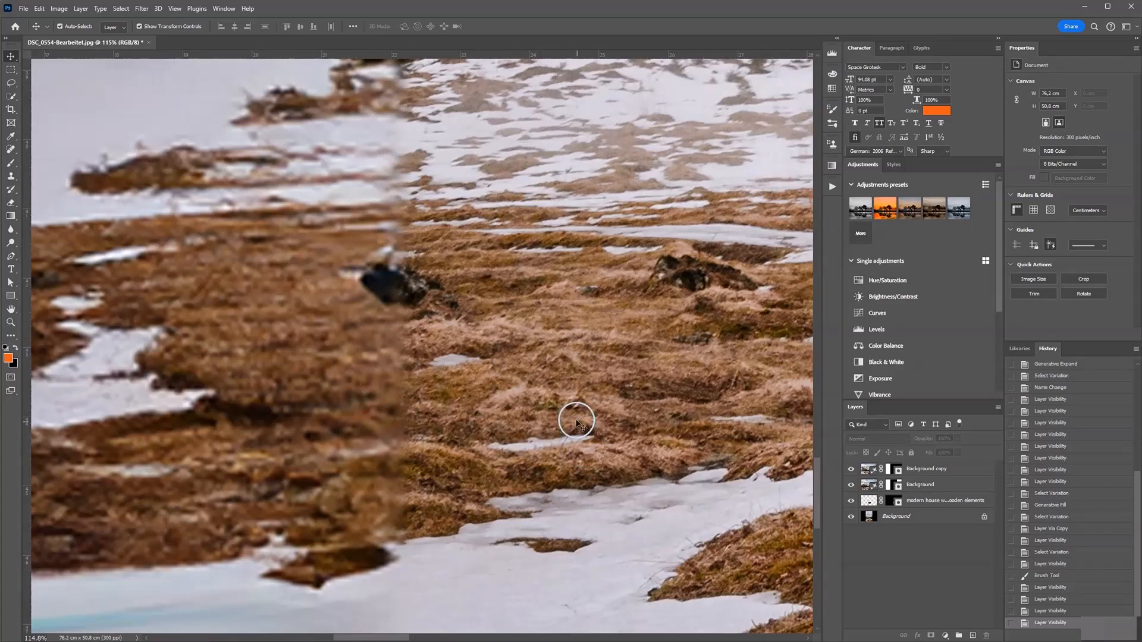
scroll(451, 425, "down", 3)
scroll(451, 425, "down", 4)
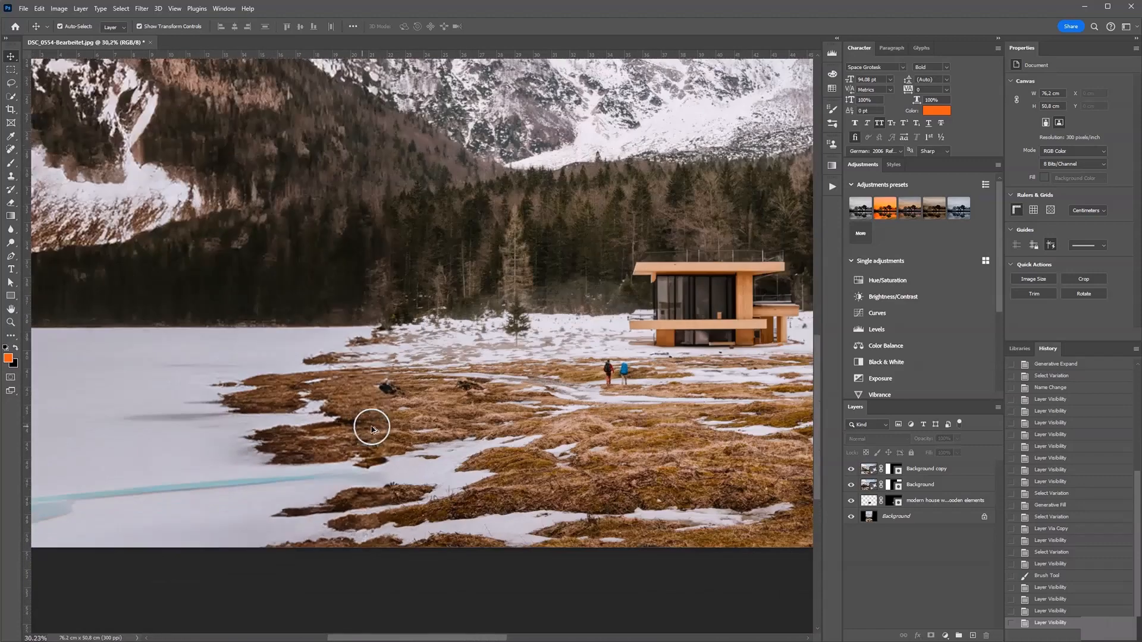
scroll(526, 408, "up", 1)
left_click_drag(527, 408, 435, 399)
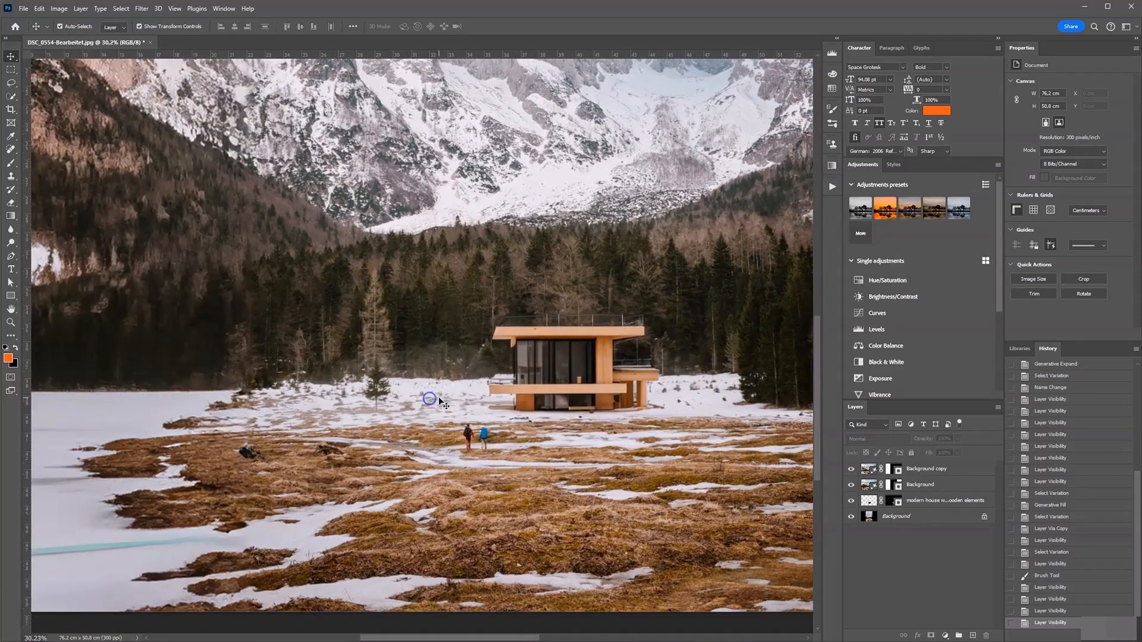
scroll(458, 392, "down", 4)
left_click_drag(573, 381, 504, 443)
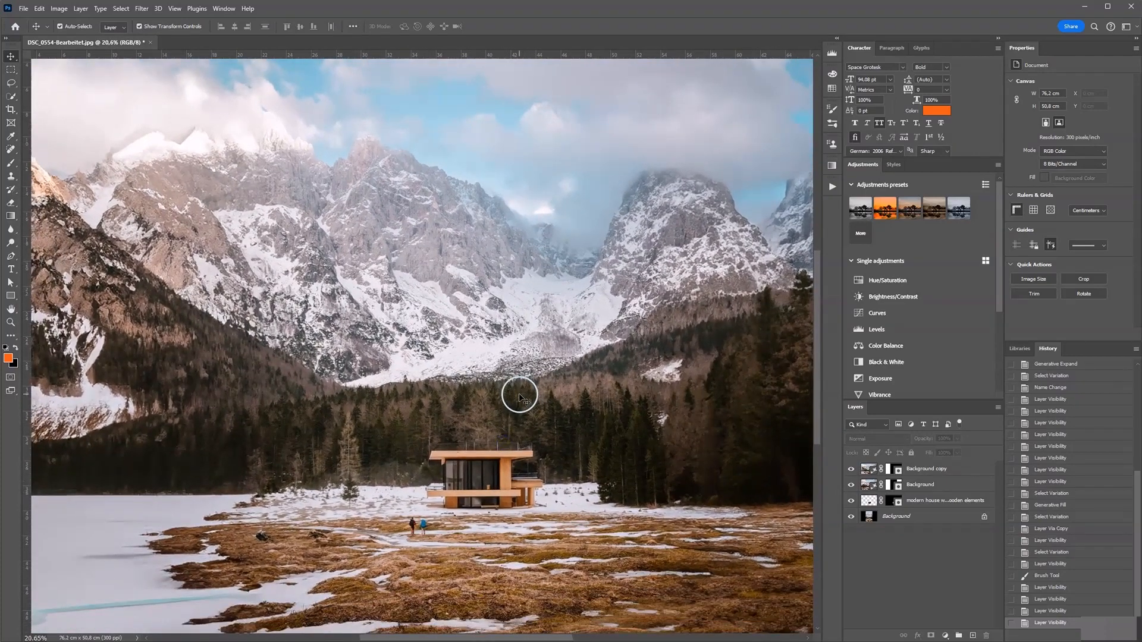
scroll(480, 403, "down", 2)
left_click_drag(461, 403, 414, 420)
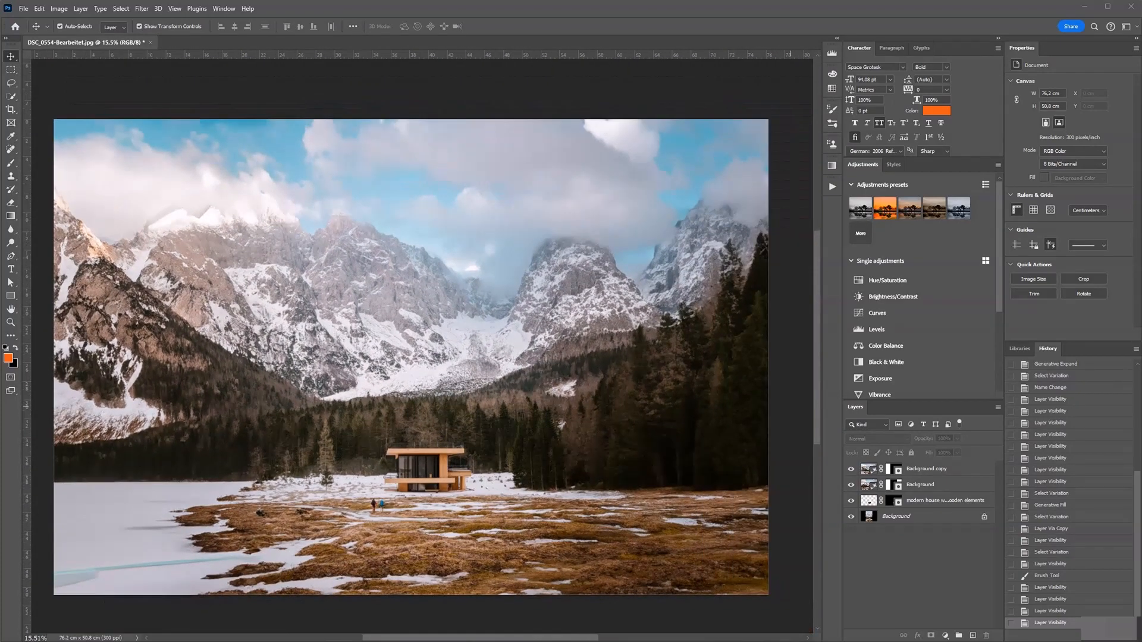